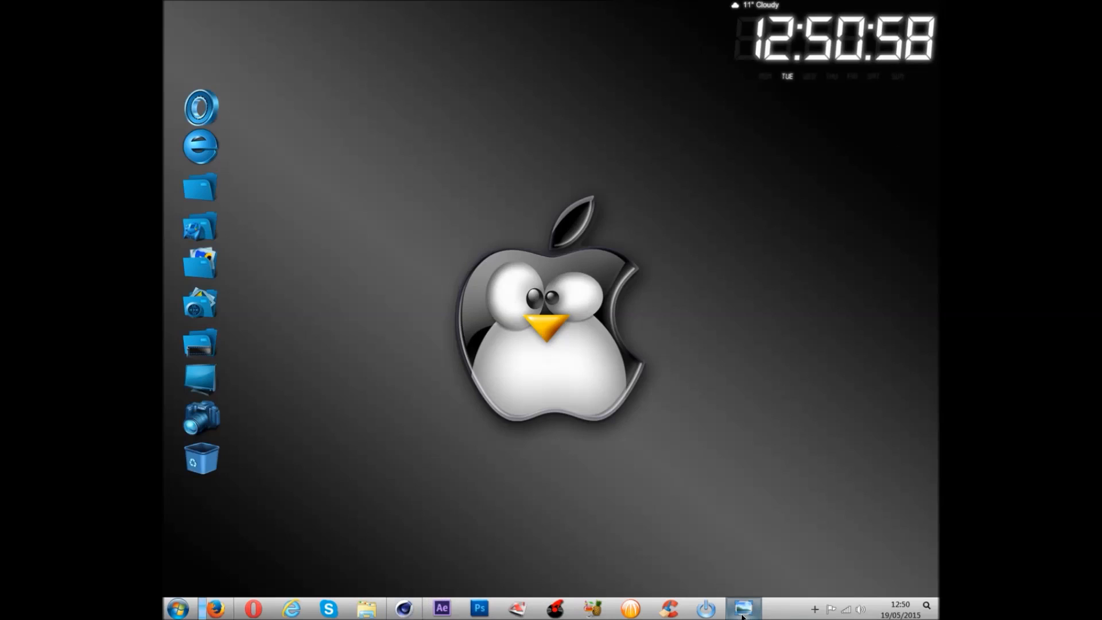
# View the finished ocean render in the photo viewer, then close the image
pyautogui.click(744, 614)
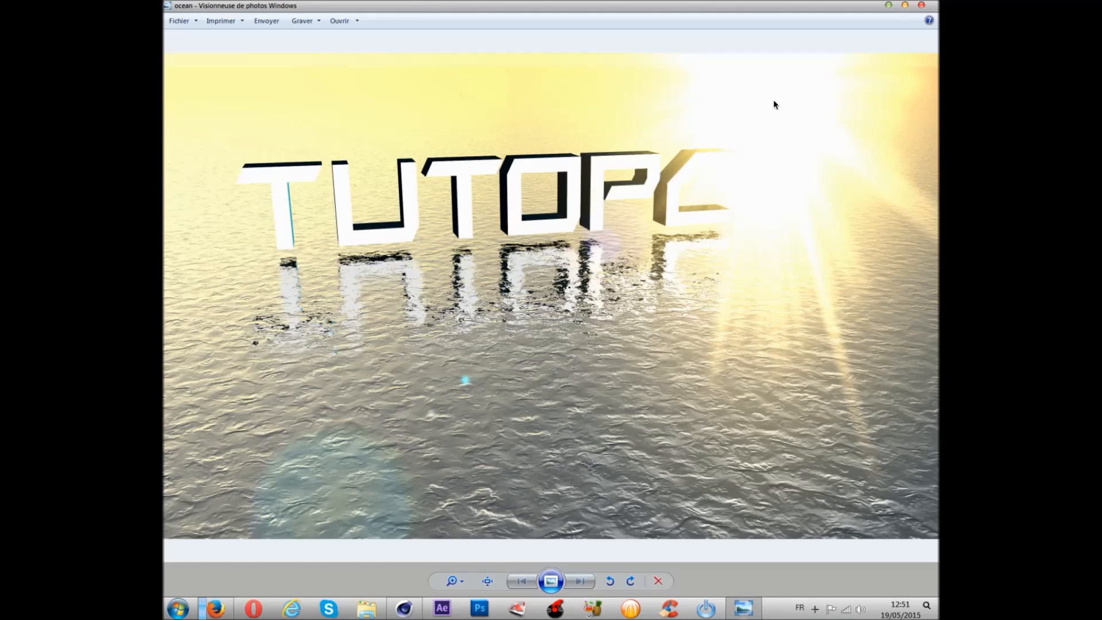
pyautogui.click(921, 6)
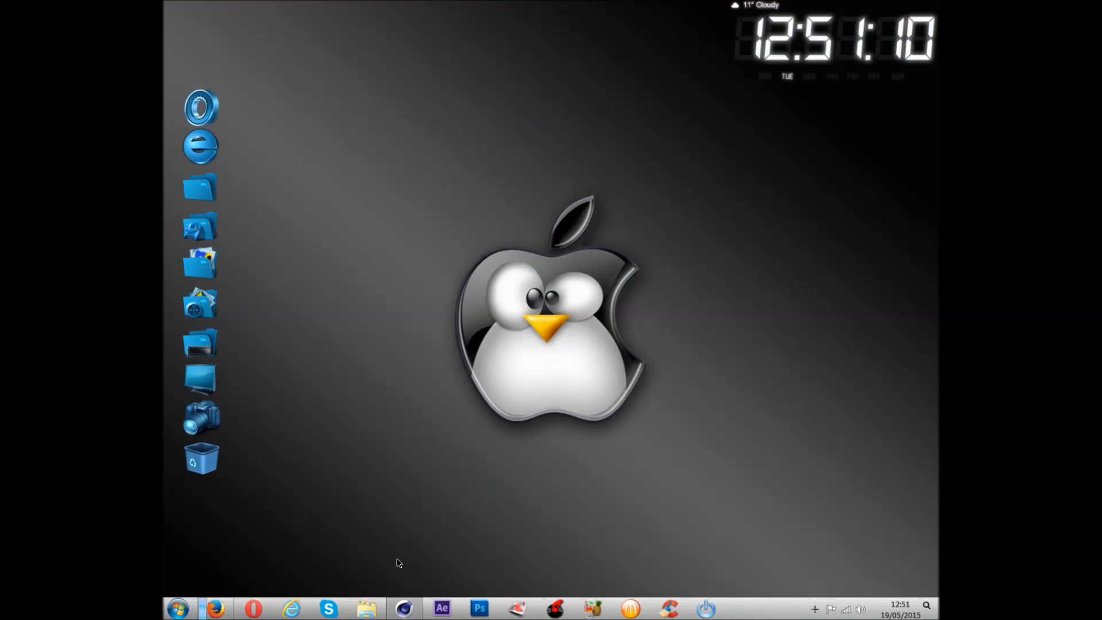
# Switch to Cinema 4D and add a floor (Sol) object to the empty scene
pyautogui.click(406, 608)
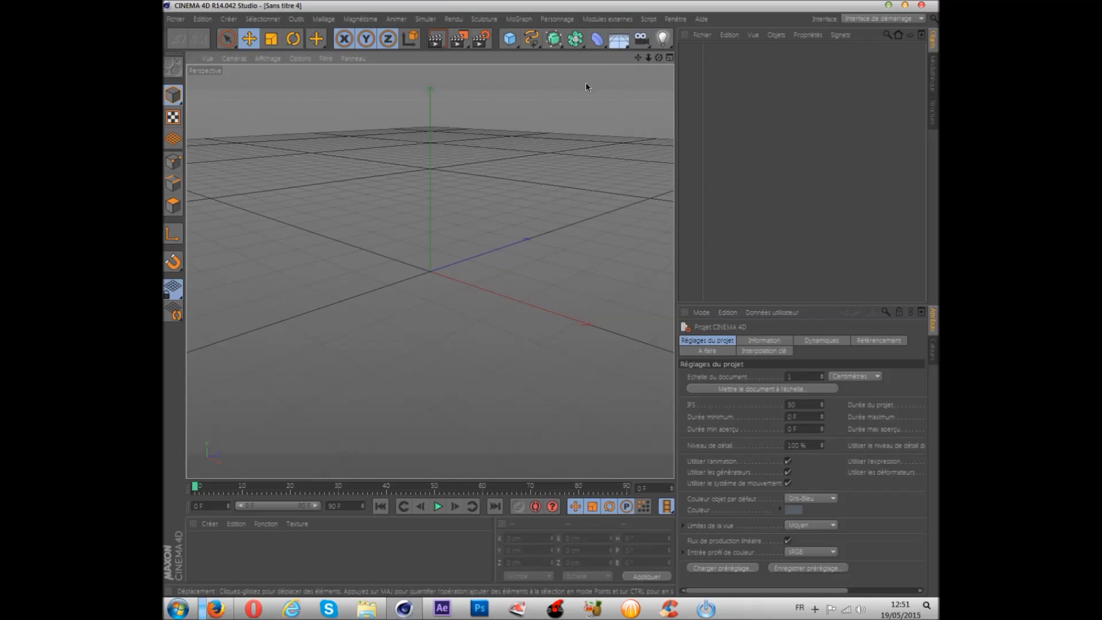
pyautogui.moveTo(659, 58); pyautogui.dragTo(430, 272)
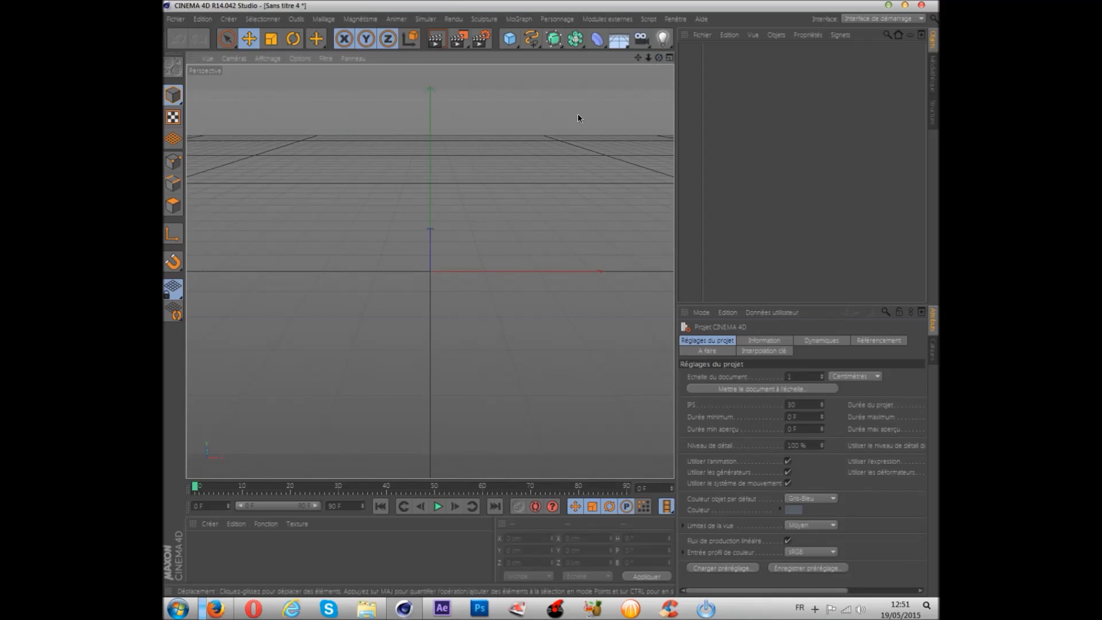
pyautogui.click(615, 48)
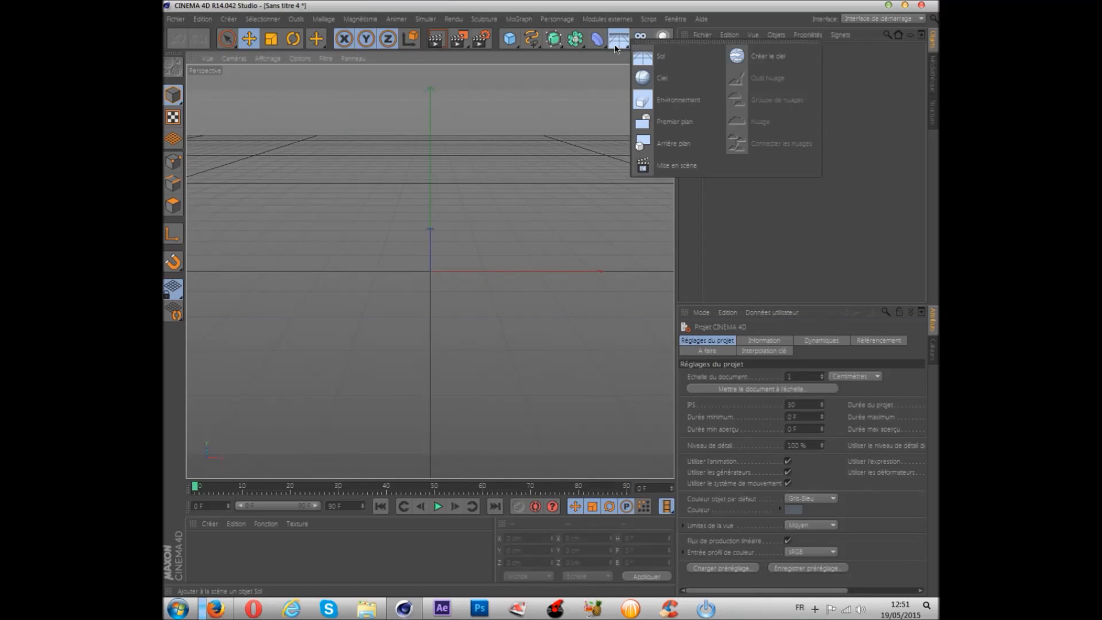
pyautogui.click(650, 58)
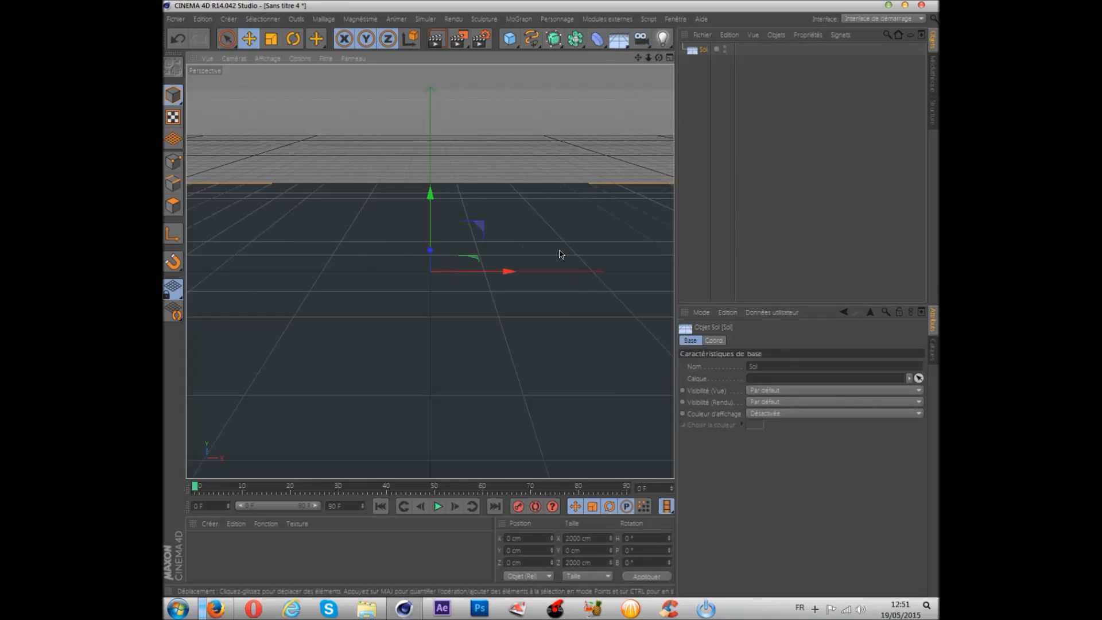
# Create a new material and set its colour to blue with RGB 0, 166, 192
pyautogui.doubleClick(214, 555)
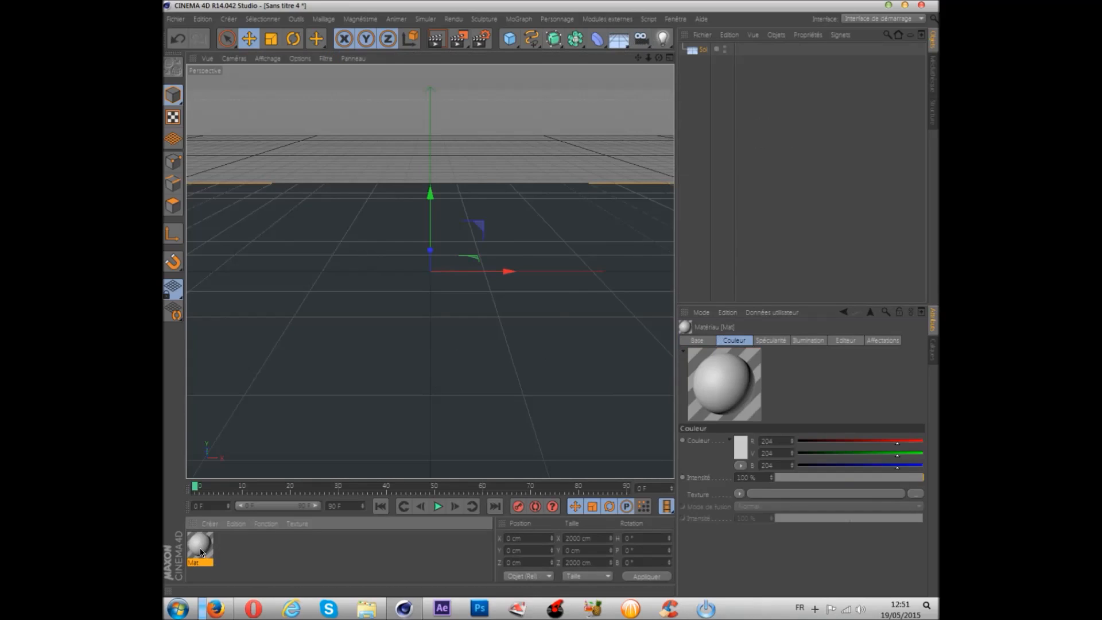
pyautogui.doubleClick(201, 547)
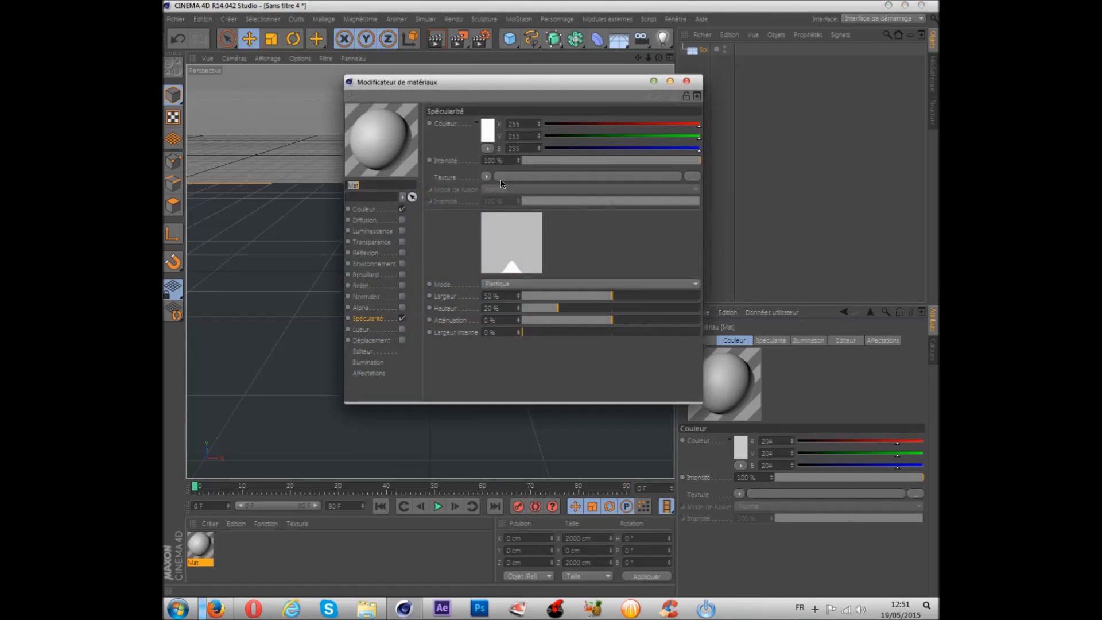
pyautogui.click(372, 209)
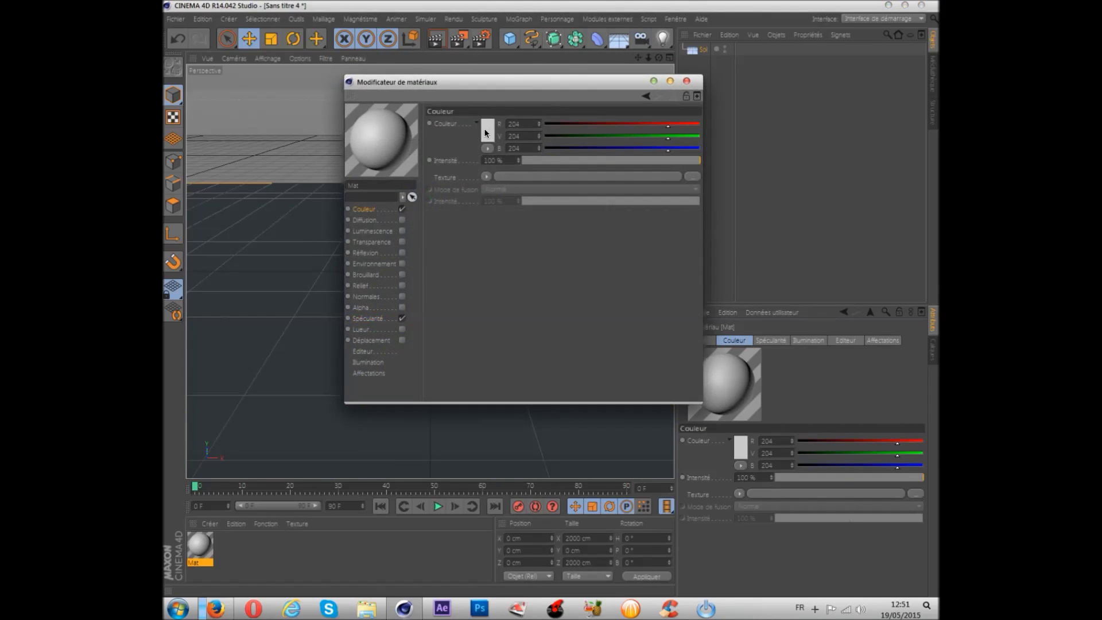
pyautogui.click(488, 131)
pyautogui.click(515, 84)
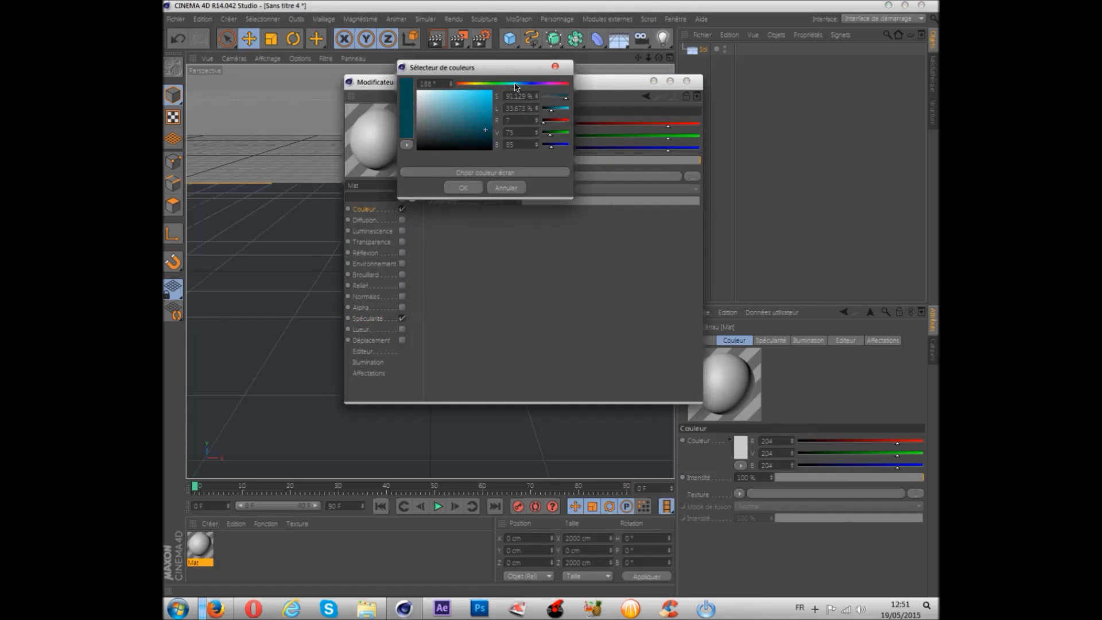
pyautogui.moveTo(487, 98); pyautogui.dragTo(504, 108)
pyautogui.click(462, 188)
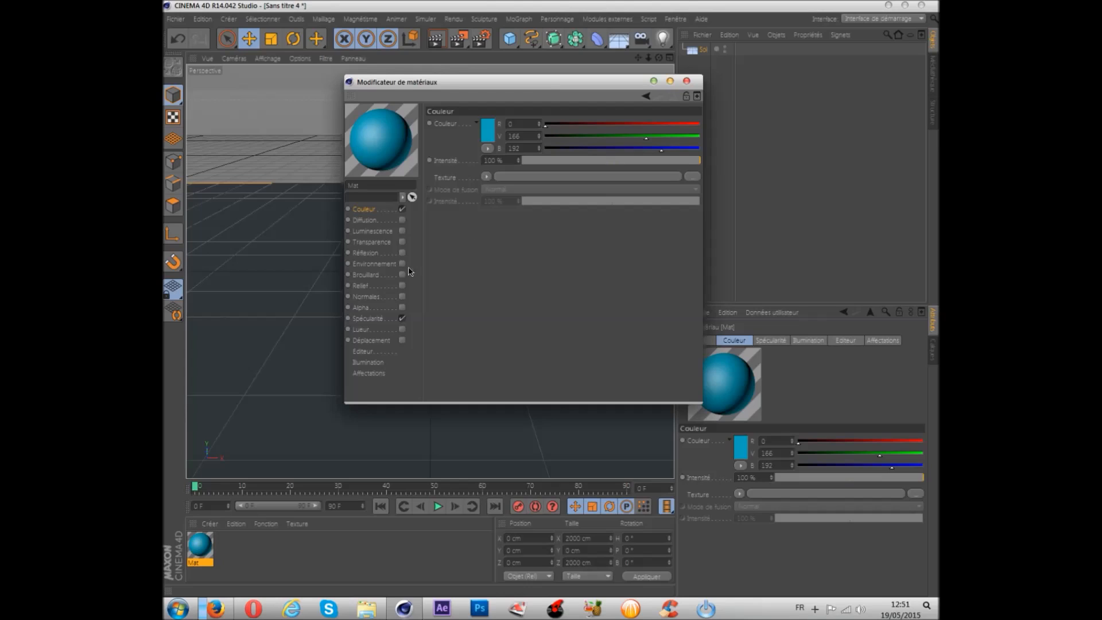
# Enable reflection (Réflexion) on the material and set its intensity to 94 %
pyautogui.click(372, 254)
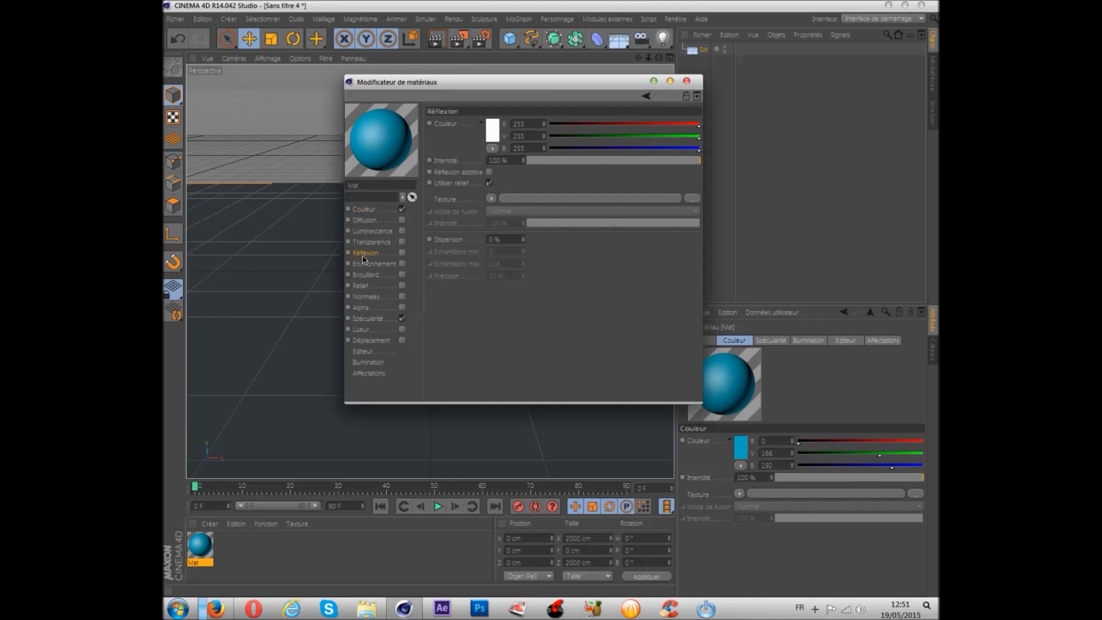
pyautogui.click(402, 254)
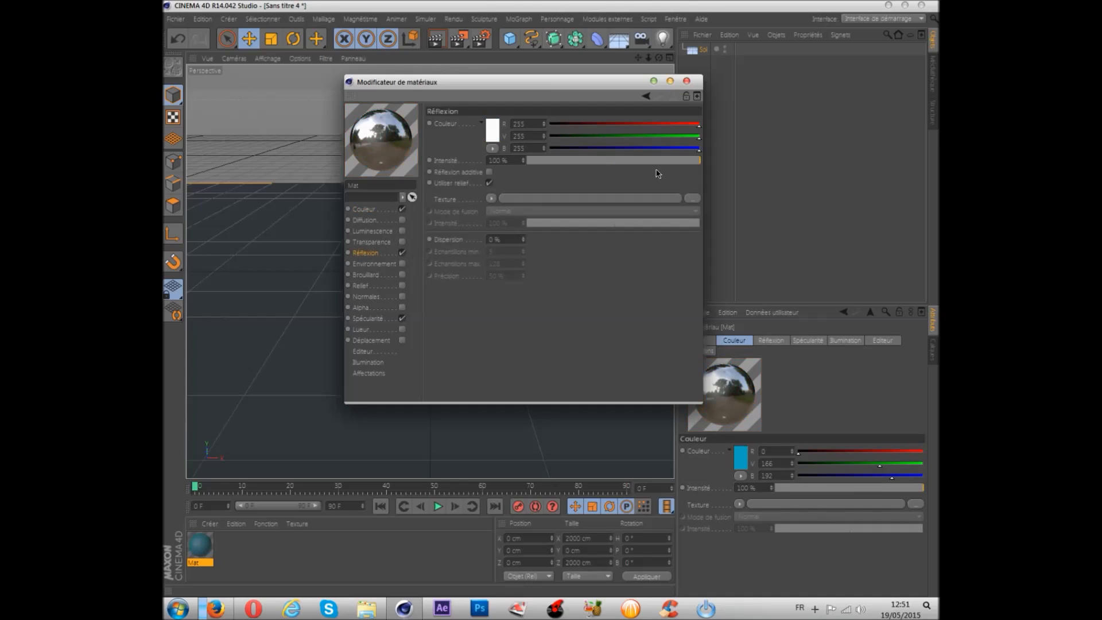
pyautogui.moveTo(698, 162); pyautogui.dragTo(682, 162)
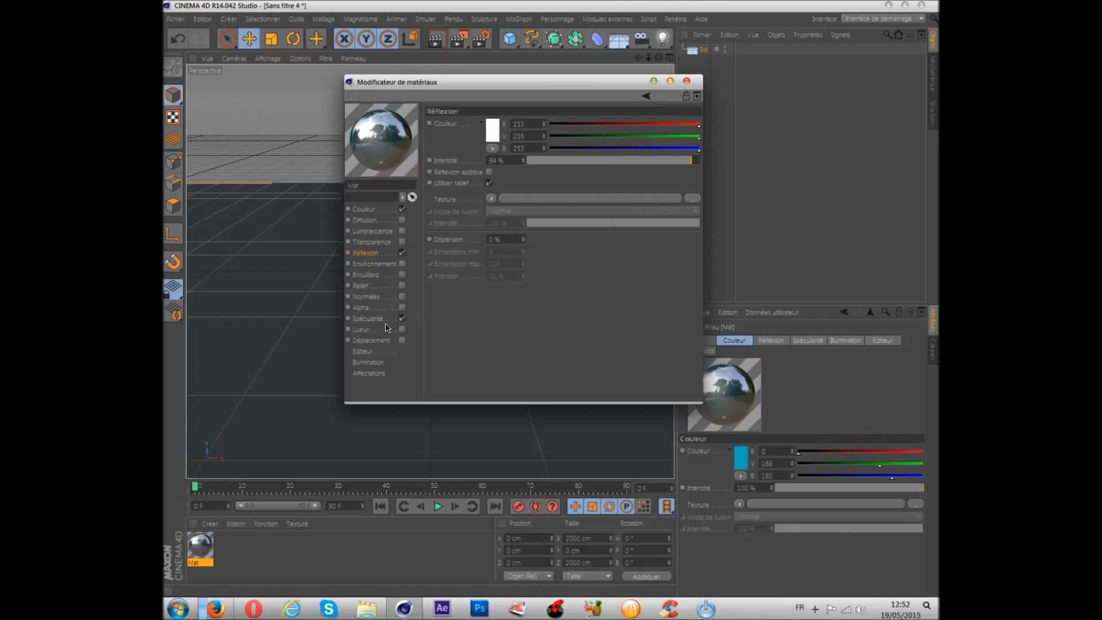
# Enable the material's bump (Relief) channel and load a noise (Bruit) texture into it
pyautogui.click(374, 287)
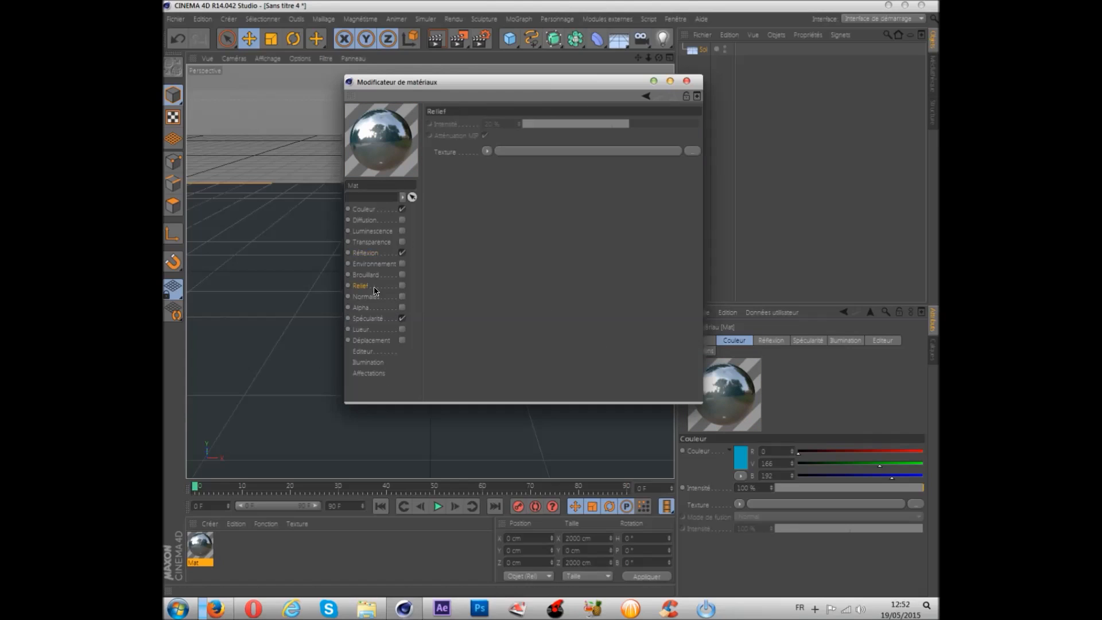
pyautogui.click(402, 285)
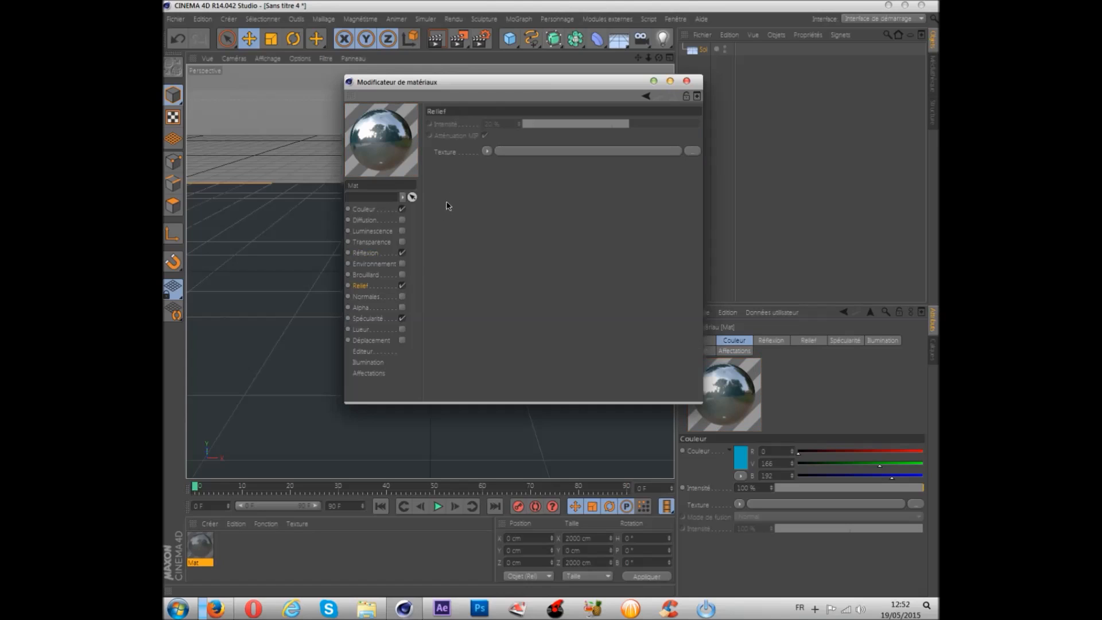
pyautogui.click(487, 152)
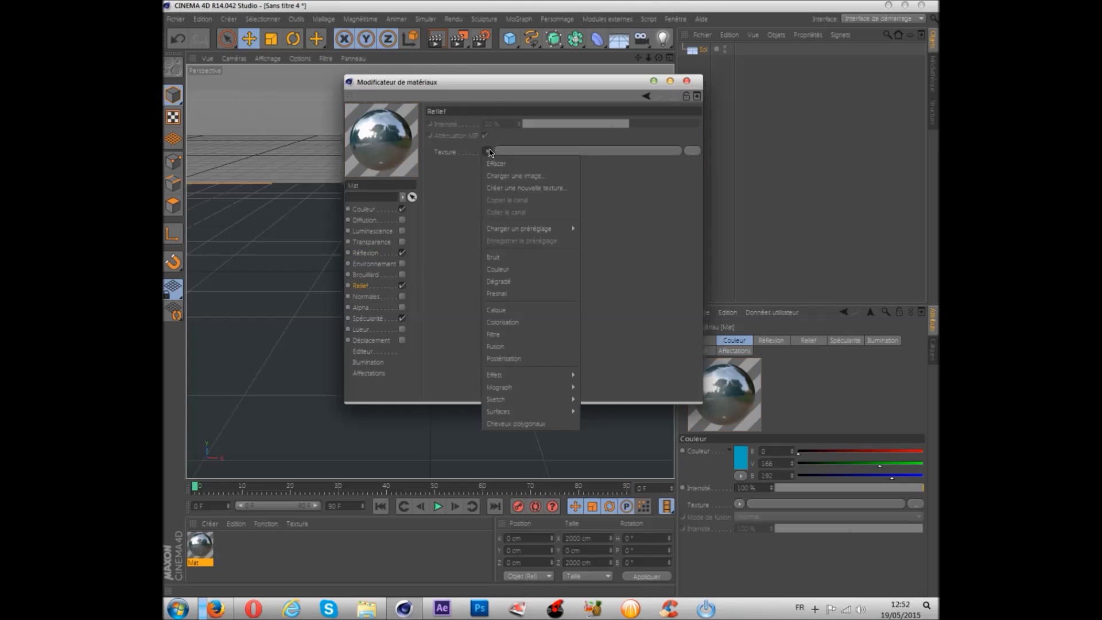
pyautogui.click(497, 257)
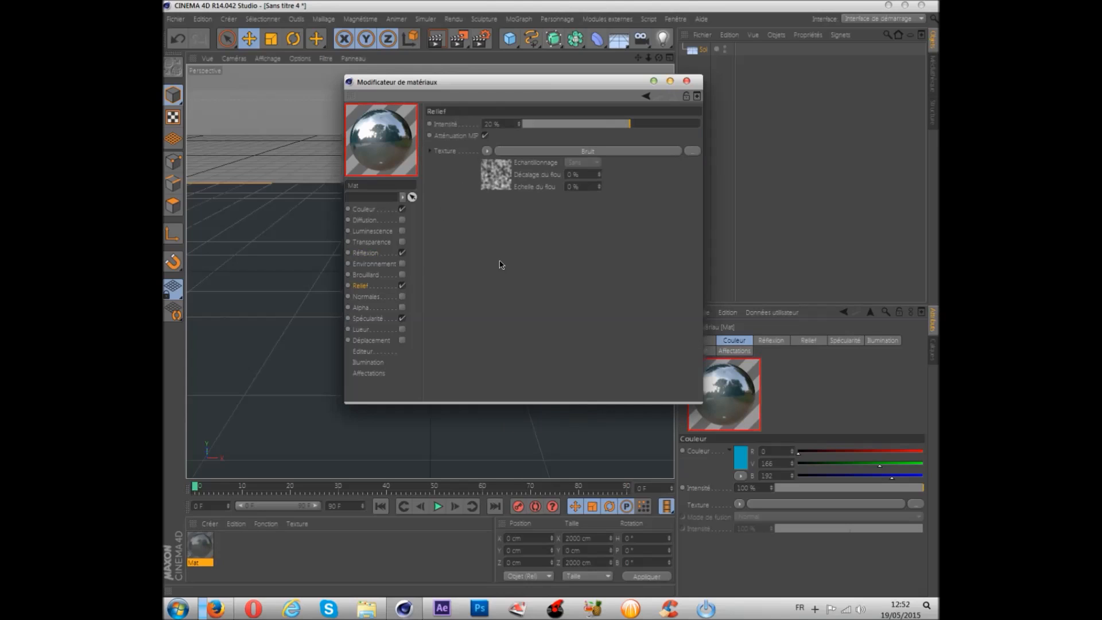
# Set the bump texture's noise type to Turbulence ondulatoire and its Source value to 200
pyautogui.click(492, 172)
pyautogui.click(546, 231)
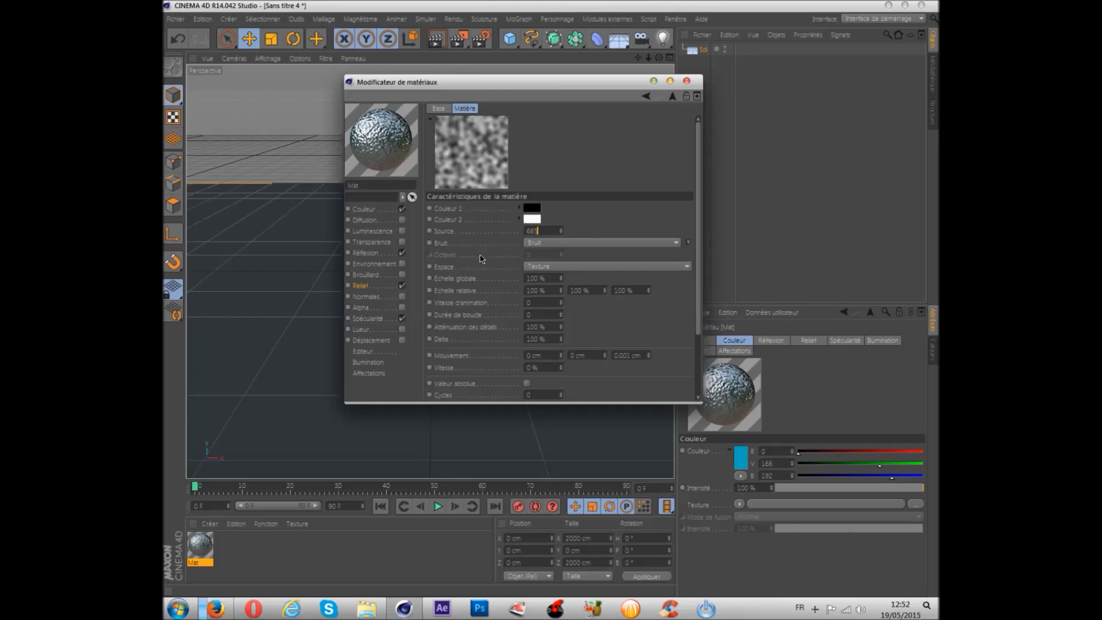
pyautogui.click(534, 243)
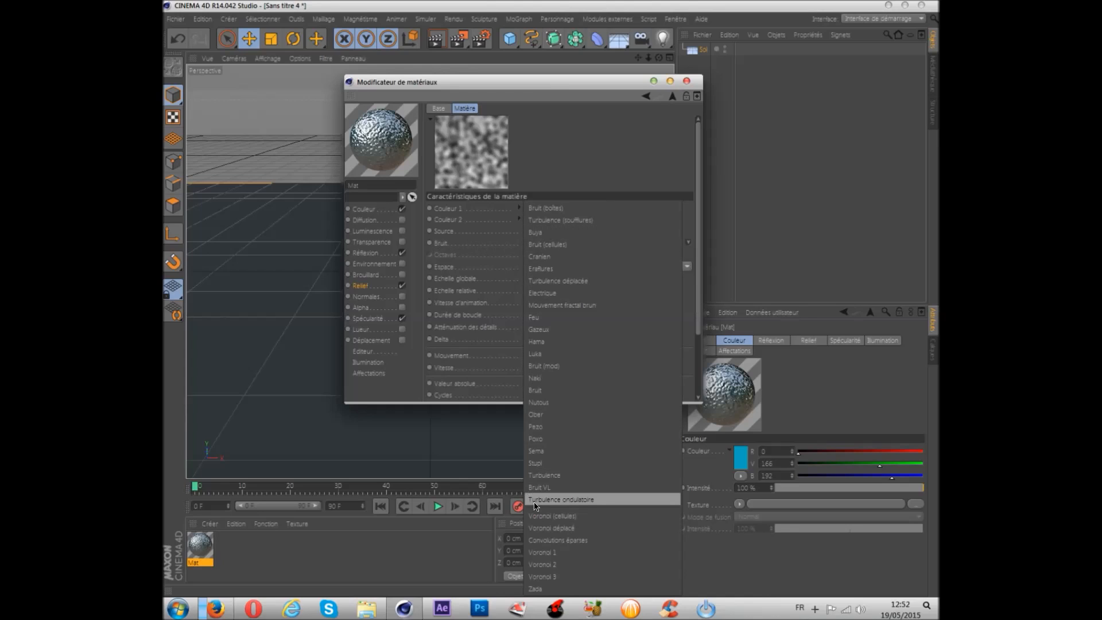
pyautogui.click(579, 501)
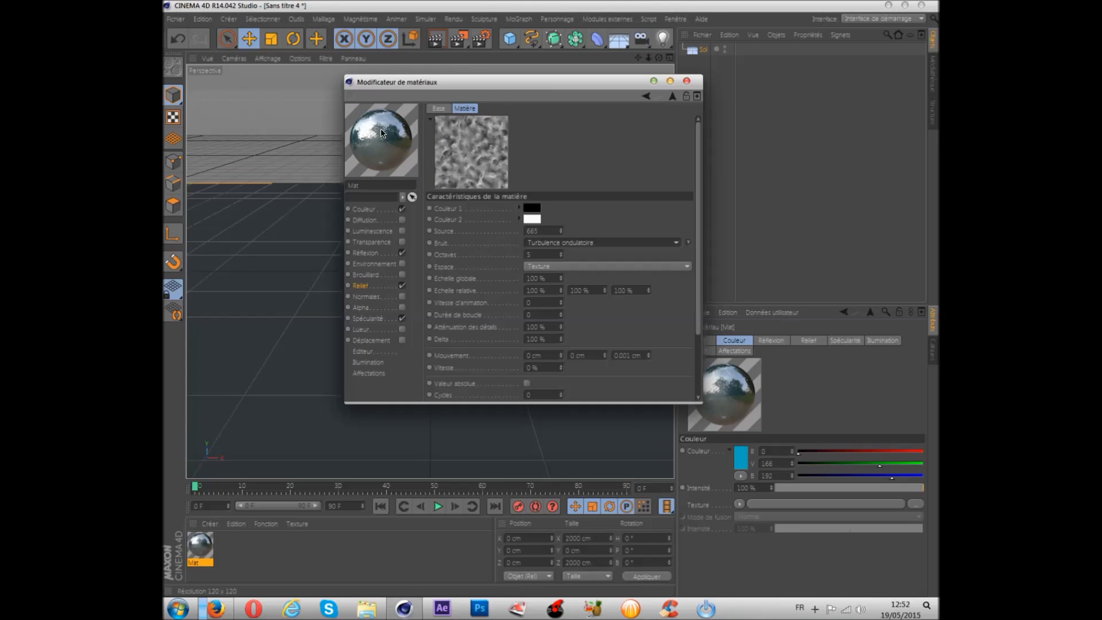
pyautogui.click(561, 231)
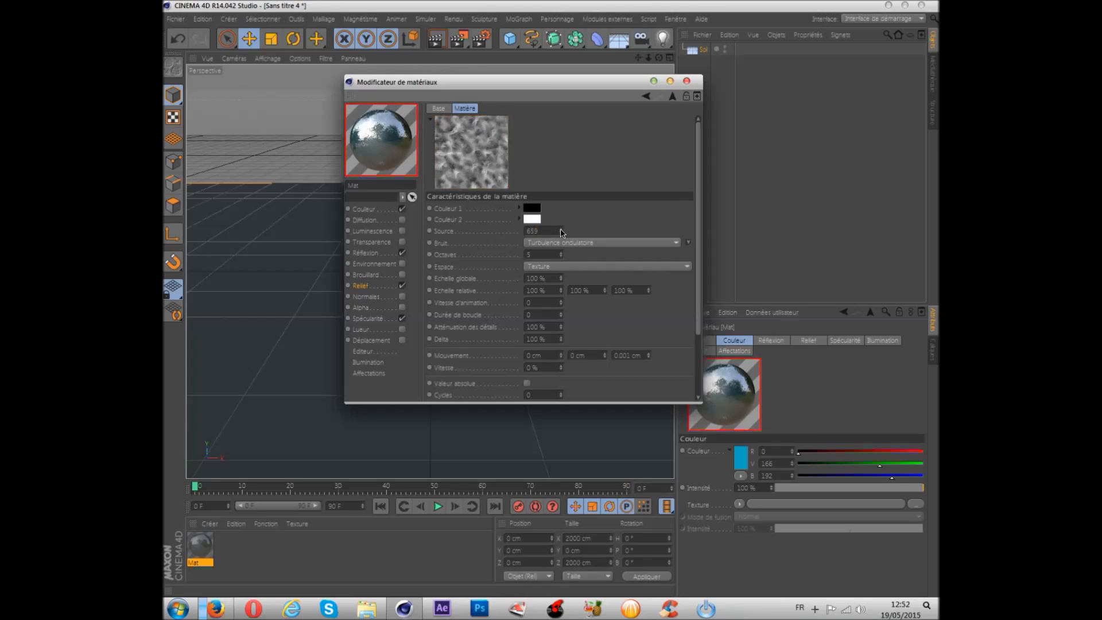
pyautogui.click(561, 230)
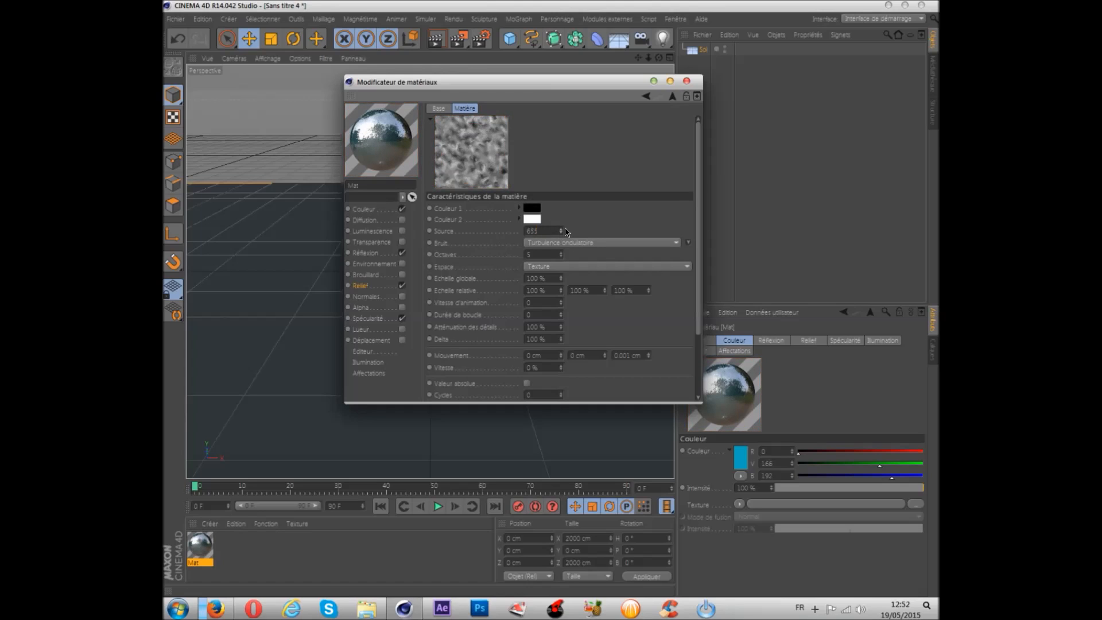
pyautogui.moveTo(557, 231); pyautogui.dragTo(517, 231)
pyautogui.write('200')
pyautogui.press('Return')
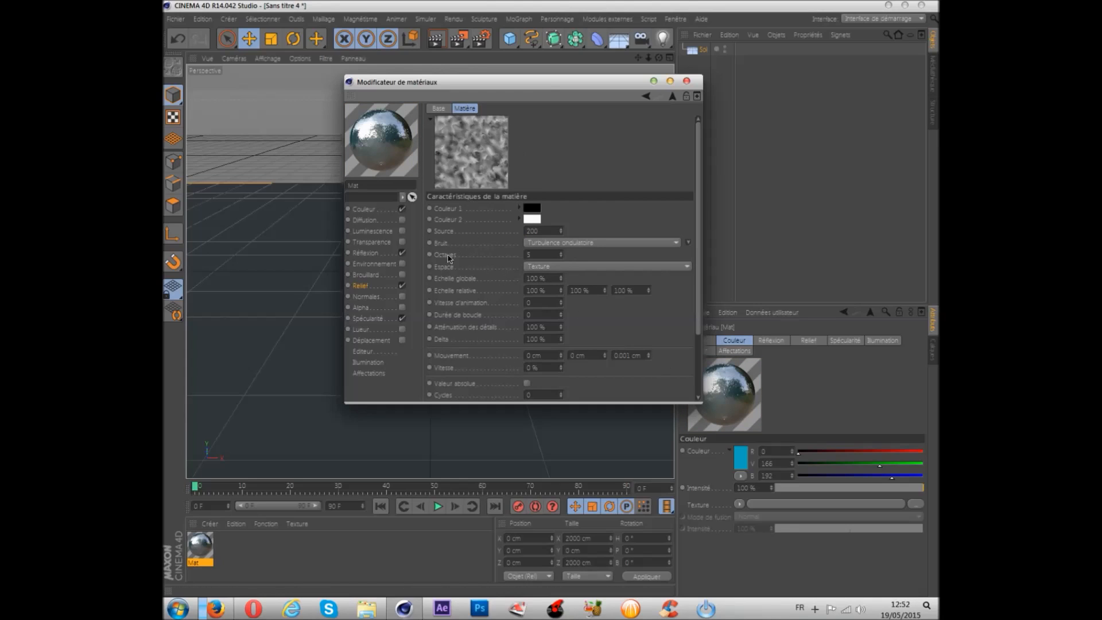
# Set the material's specularity to Hauteur 50 %, Atténuation 10 % and Largeur interne 10 %, then close the material editor
pyautogui.click(360, 321)
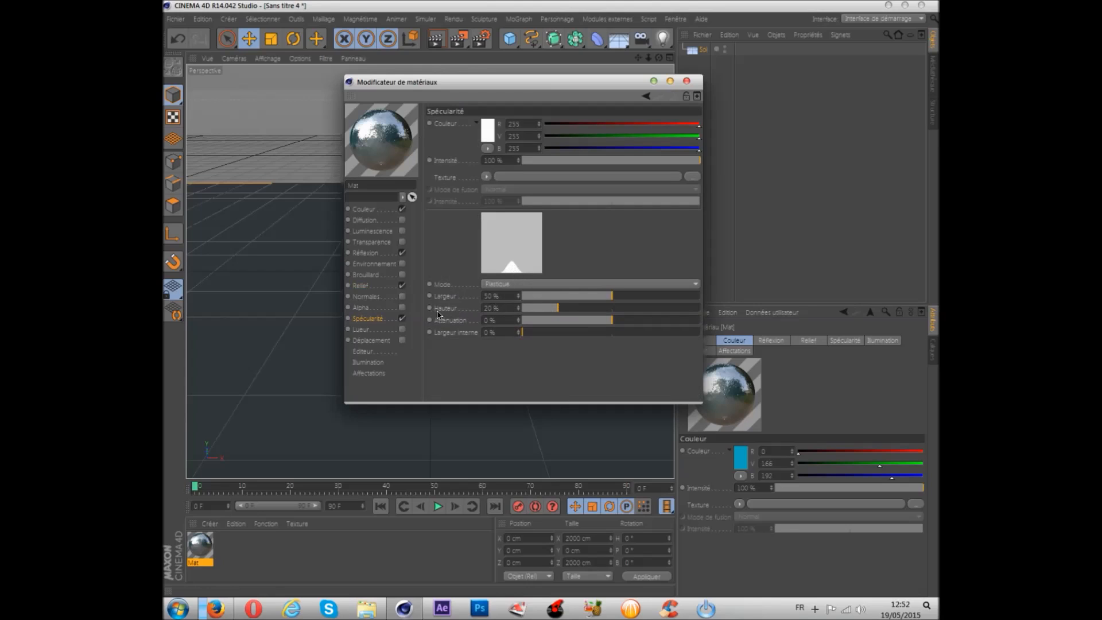
pyautogui.moveTo(550, 308); pyautogui.dragTo(615, 307)
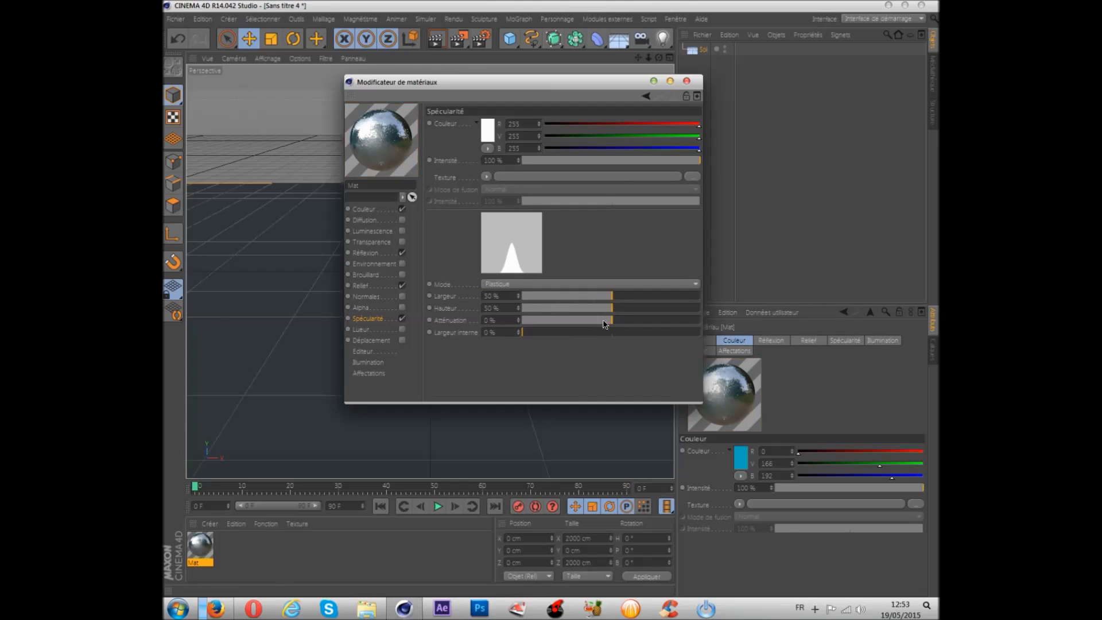
pyautogui.moveTo(610, 321)
pyautogui.mouseDown()
pyautogui.moveTo(630, 322)
pyautogui.moveTo(620, 325)
pyautogui.mouseUp()
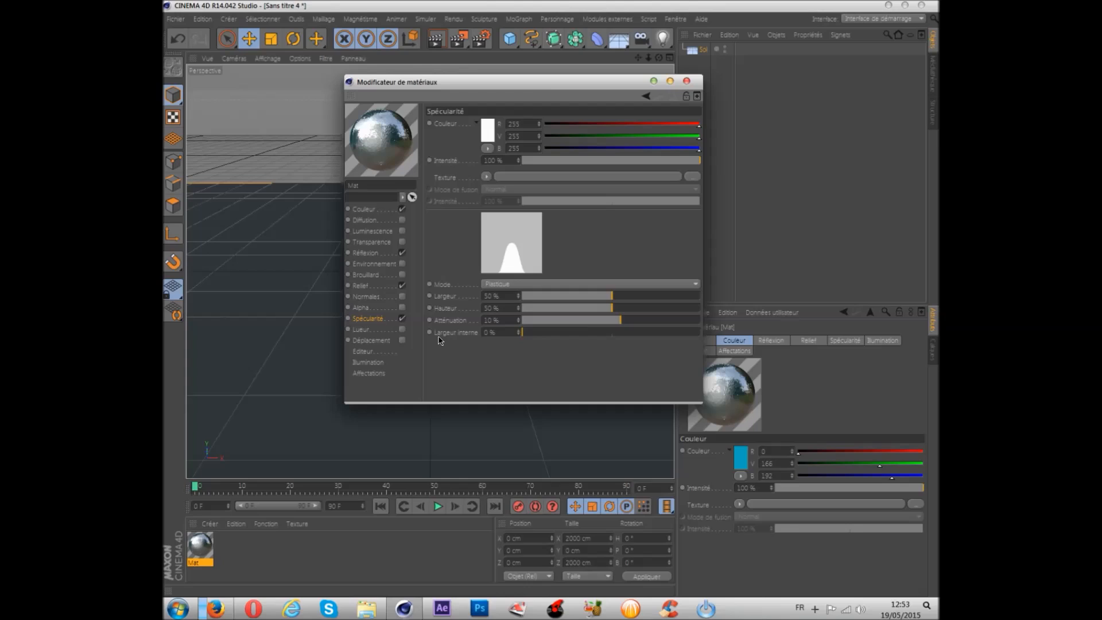
pyautogui.moveTo(528, 335); pyautogui.dragTo(540, 336)
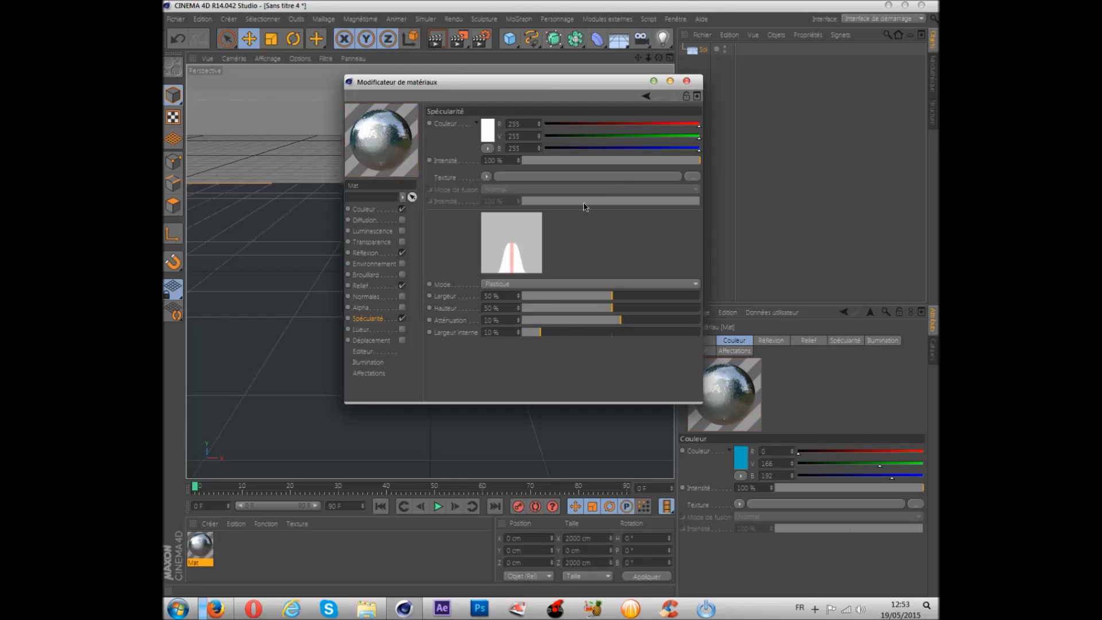
pyautogui.click(688, 81)
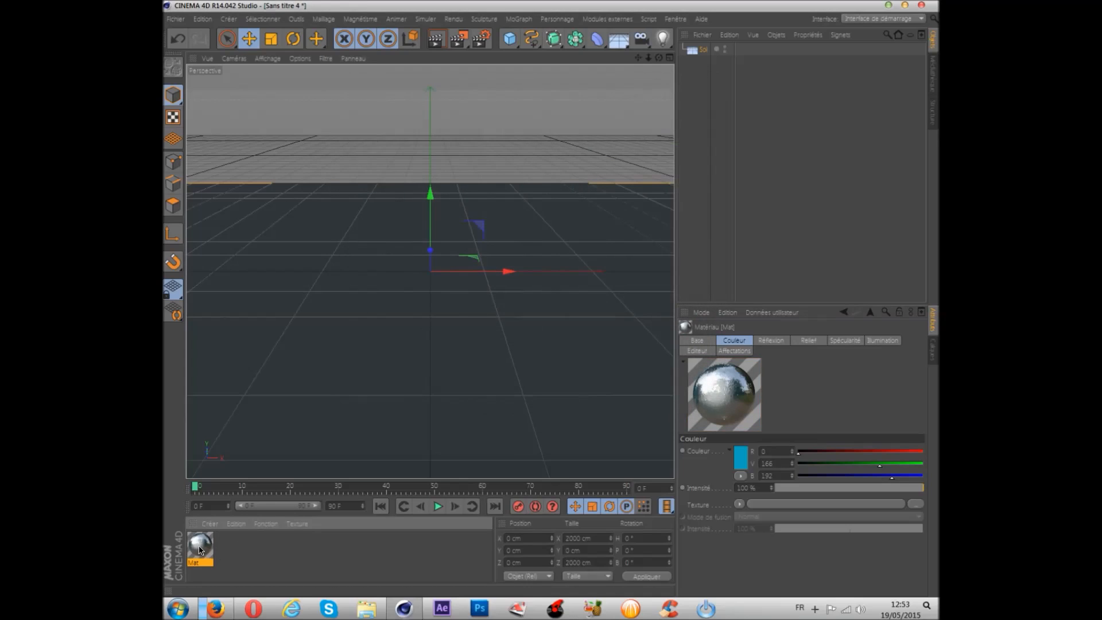
# Apply the blue material to the floor and preview it with a viewport render
pyautogui.moveTo(198, 548); pyautogui.dragTo(406, 479)
pyautogui.moveTo(723, 111); pyautogui.dragTo(703, 51)
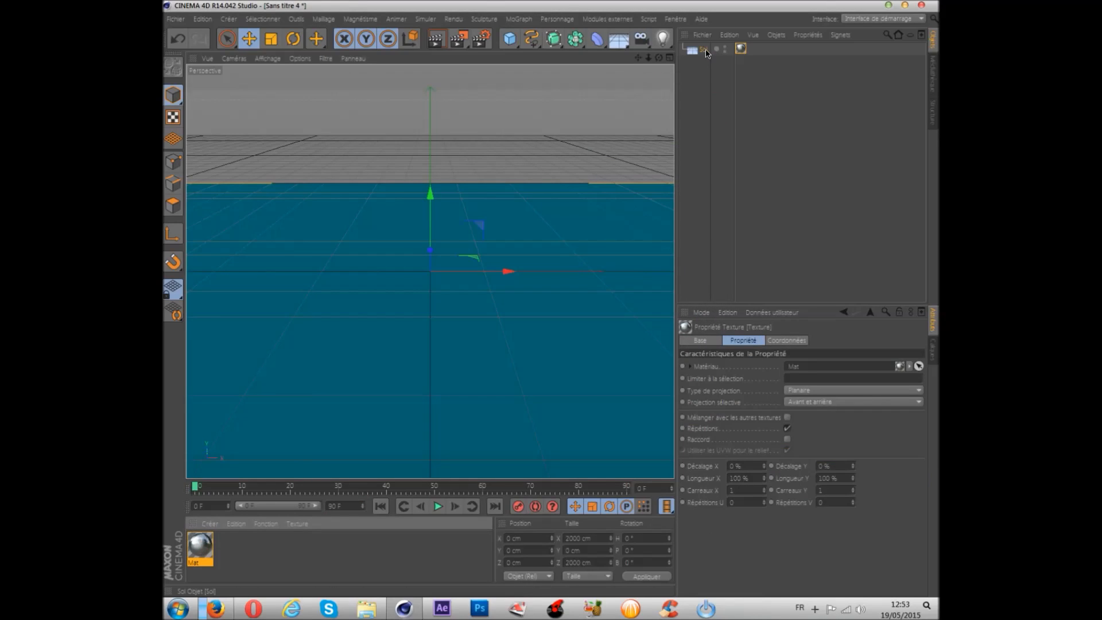
pyautogui.click(437, 42)
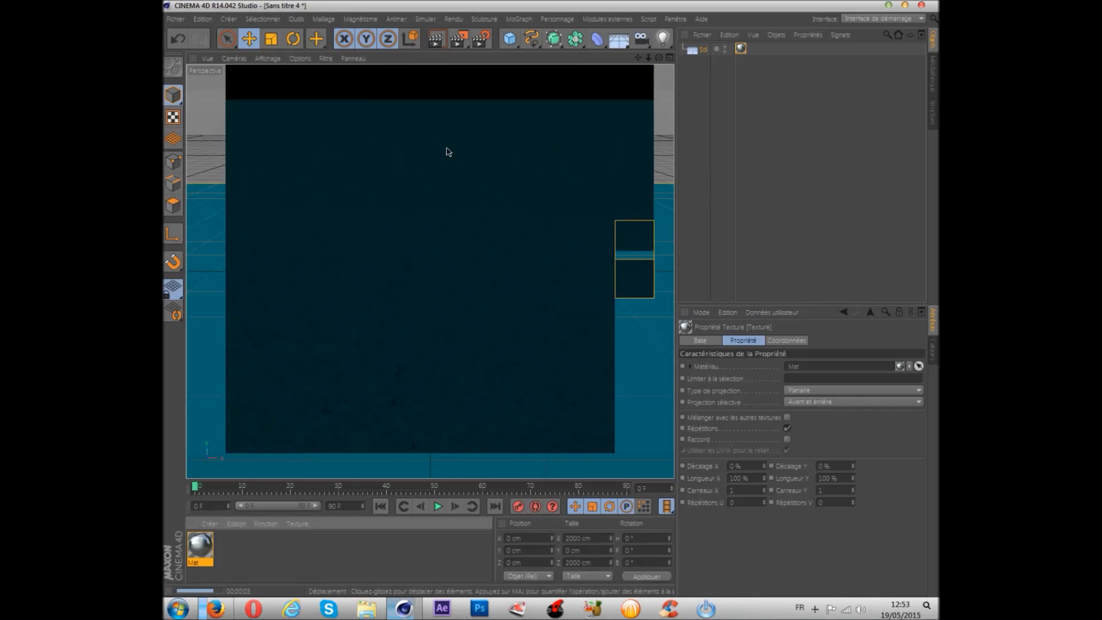
pyautogui.click(442, 90)
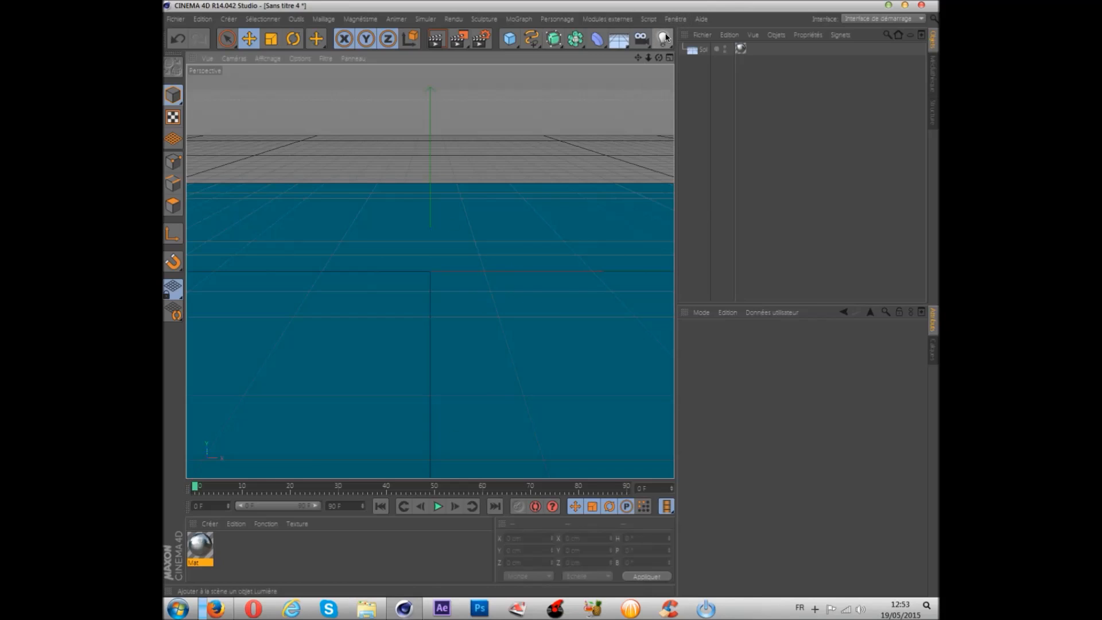
# Add a light to the scene and set its lens effect glow (Lueur) to Soleil 1
pyautogui.moveTo(666, 38); pyautogui.dragTo(696, 56)
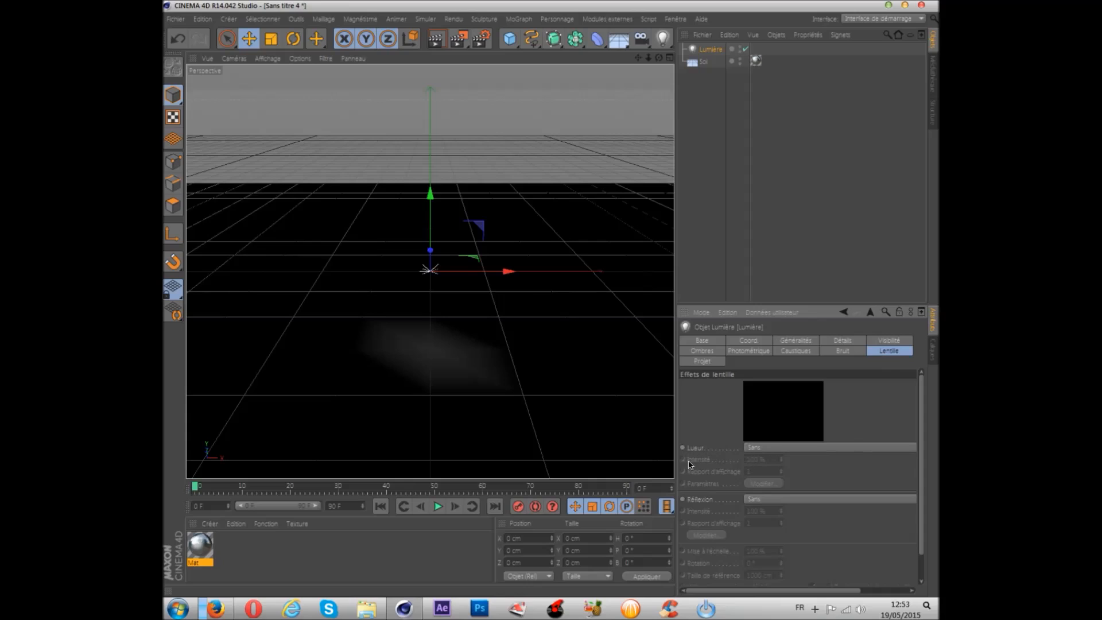
pyautogui.click(758, 450)
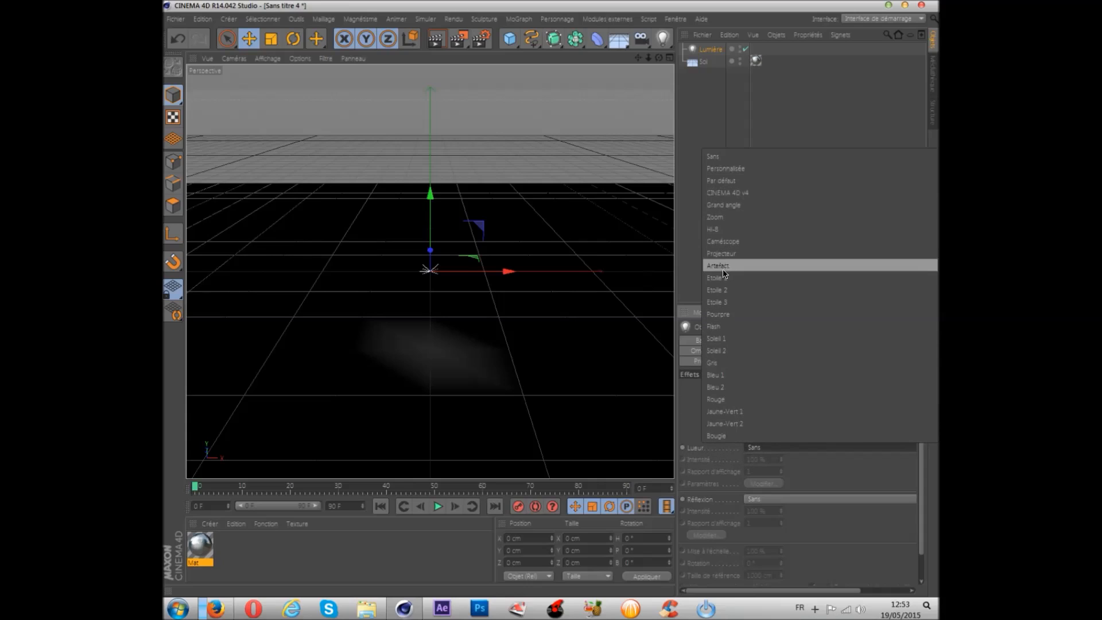
pyautogui.click(722, 340)
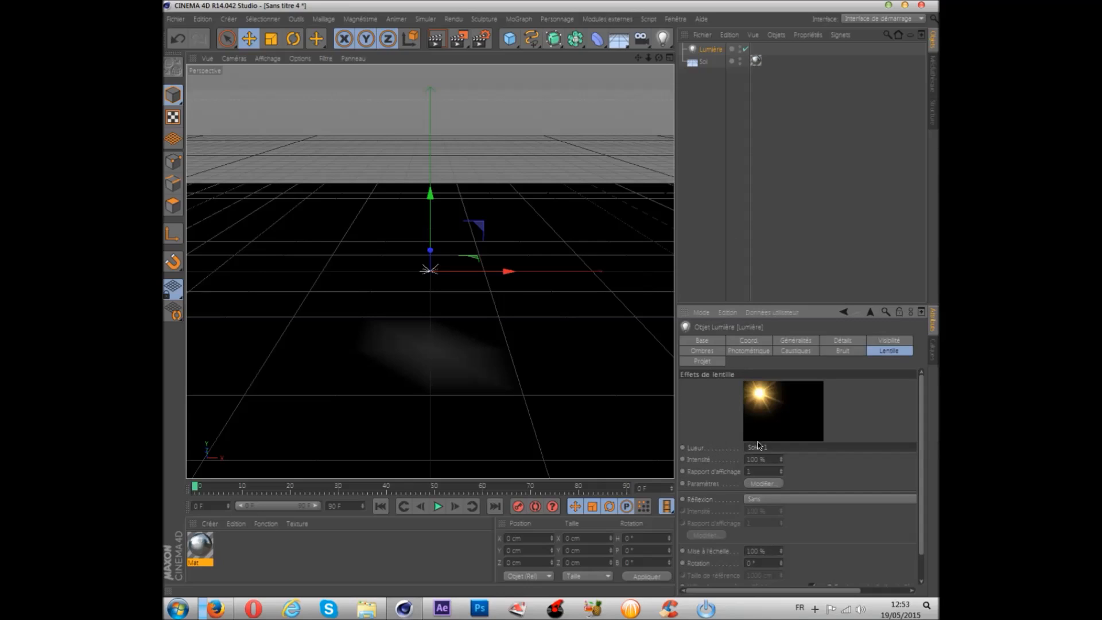
# Set the light's lens reflection (Réflexion) to Caméscope after trying Projecteur
pyautogui.click(758, 502)
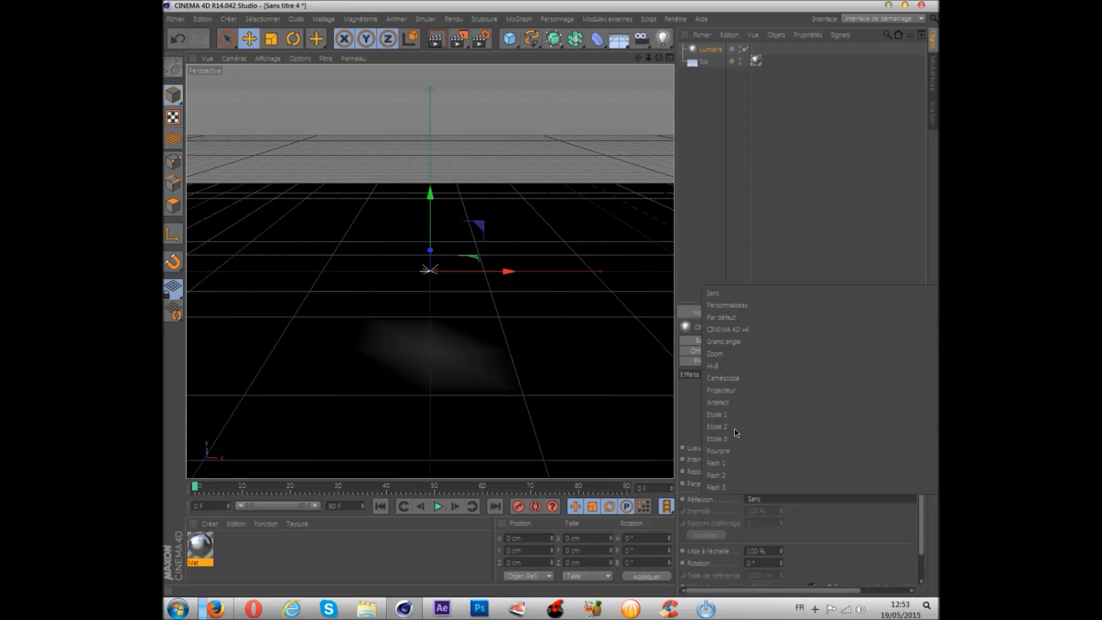
pyautogui.click(728, 390)
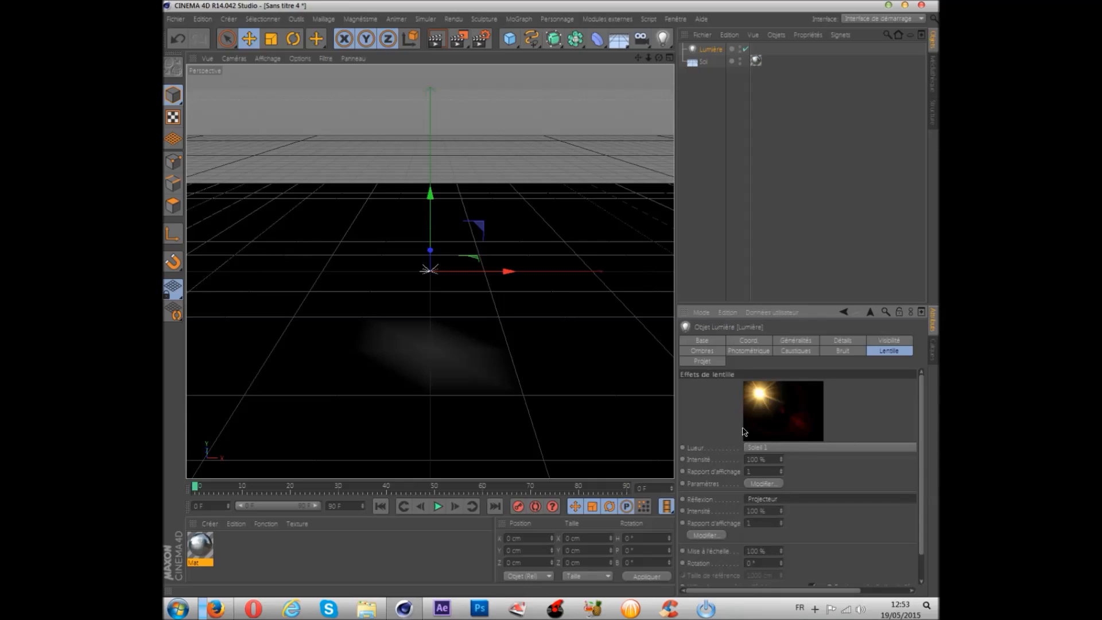
pyautogui.click(765, 501)
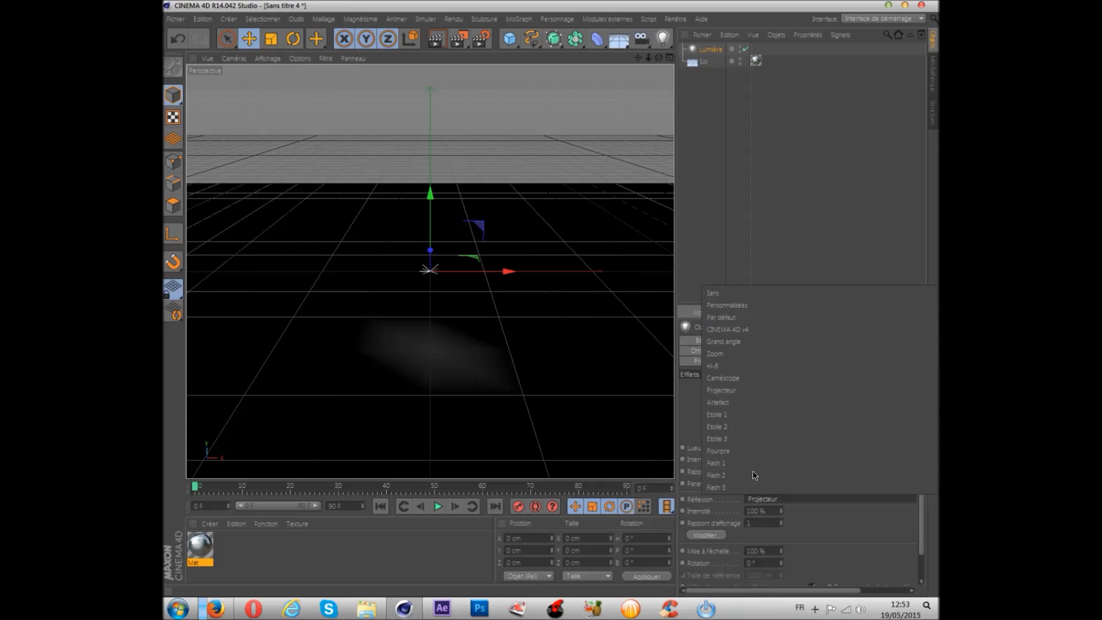
pyautogui.click(728, 381)
pyautogui.click(770, 504)
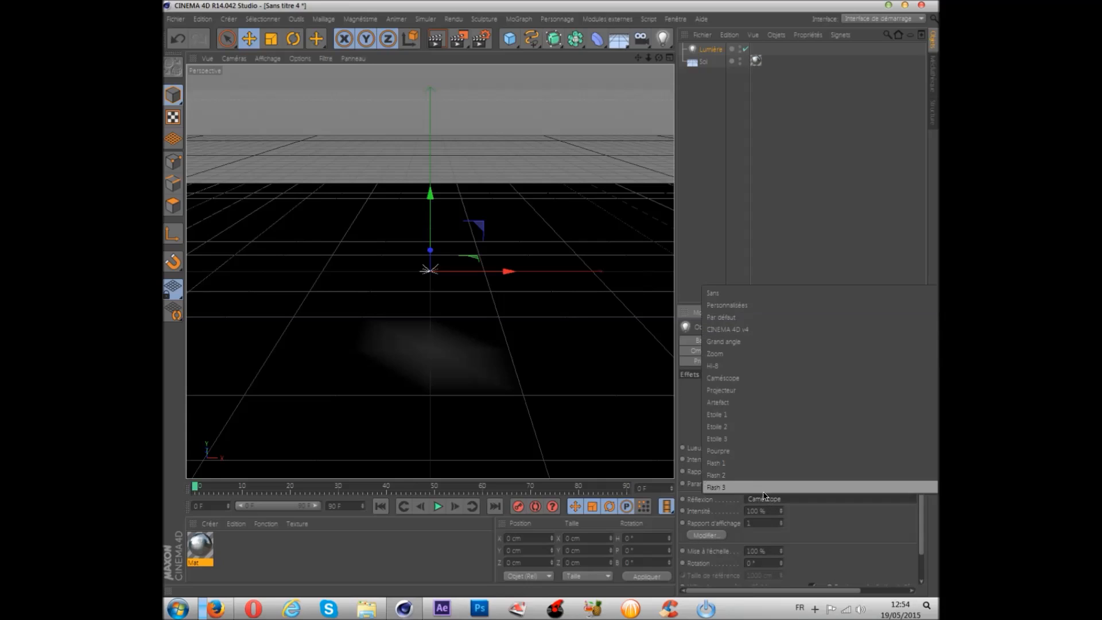
pyautogui.click(767, 501)
pyautogui.click(771, 505)
pyautogui.click(769, 503)
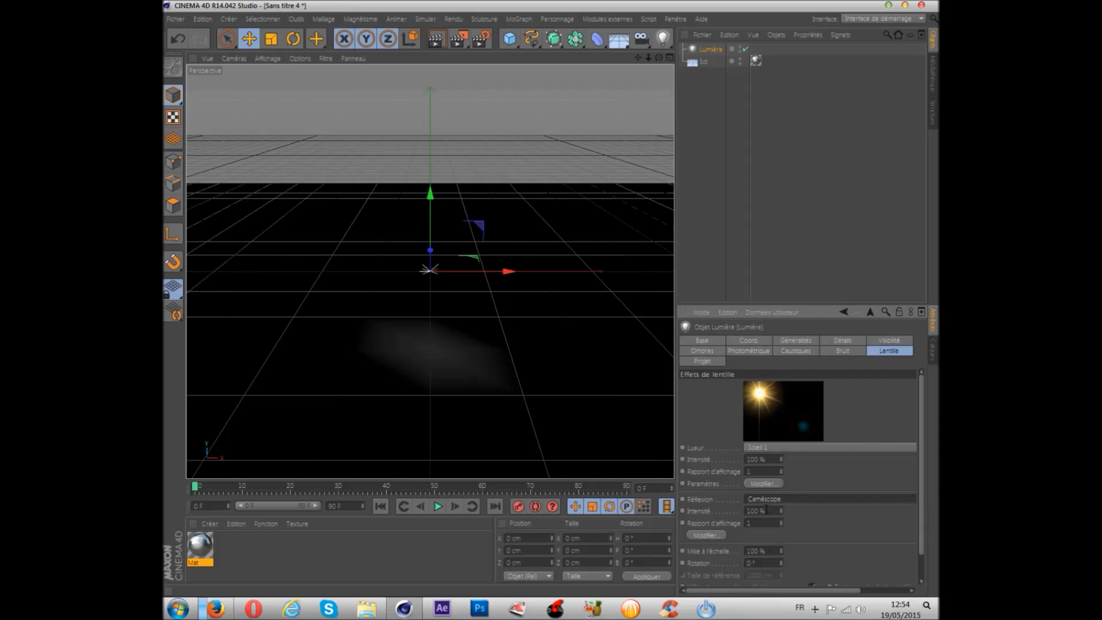
# Set the light's lens glow intensity to 80 % and preview it with a viewport render
pyautogui.click(769, 458)
pyautogui.moveTo(761, 459); pyautogui.dragTo(727, 461)
pyautogui.write('8')
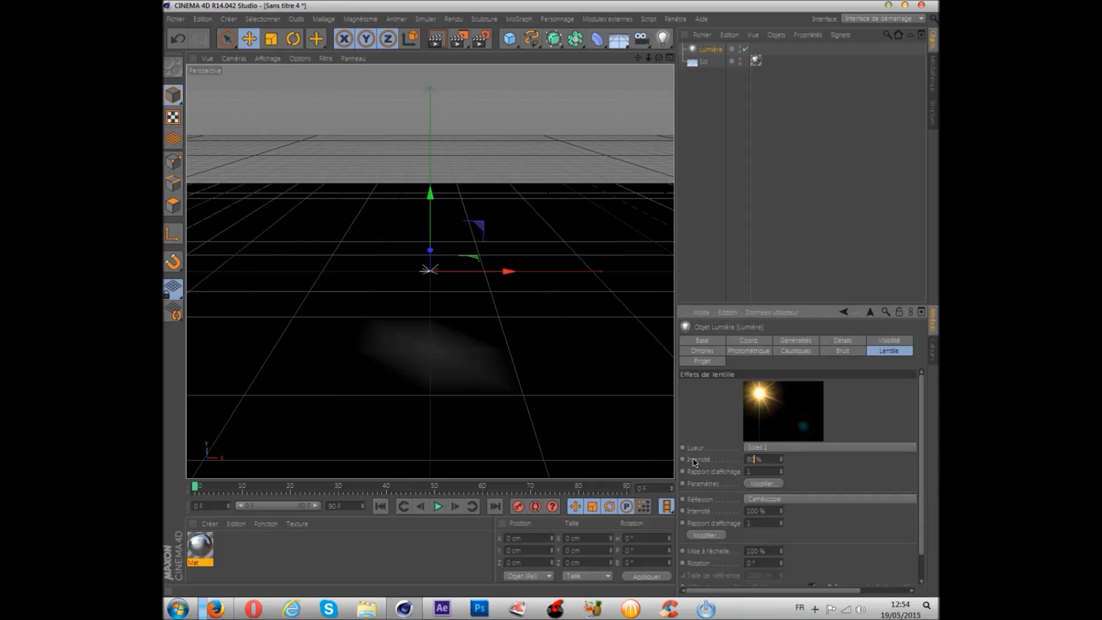
pyautogui.click(817, 472)
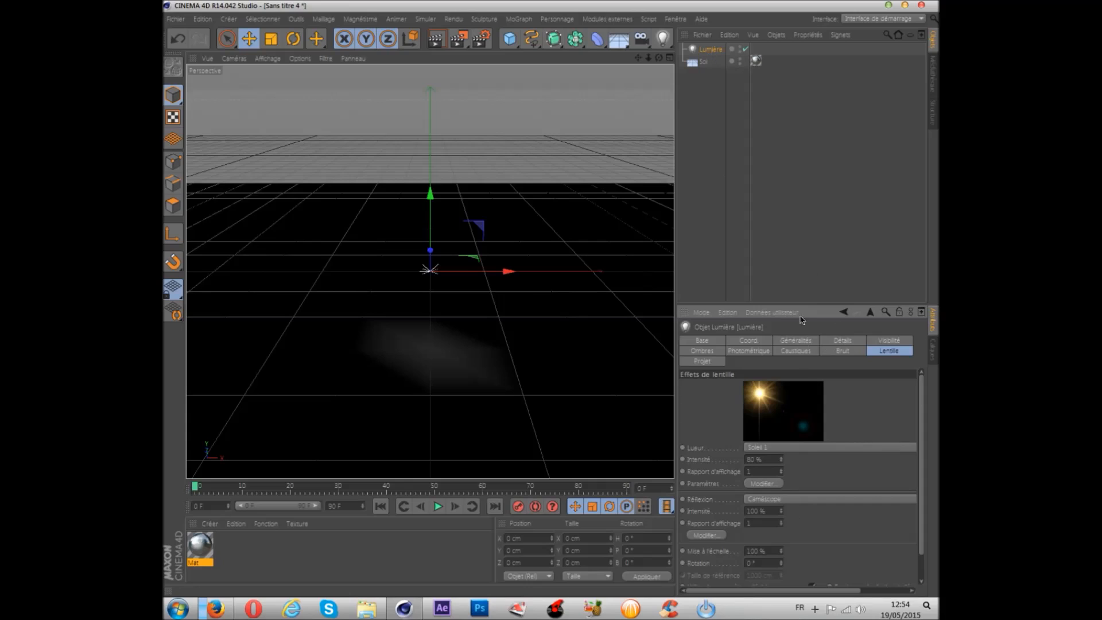
pyautogui.click(438, 40)
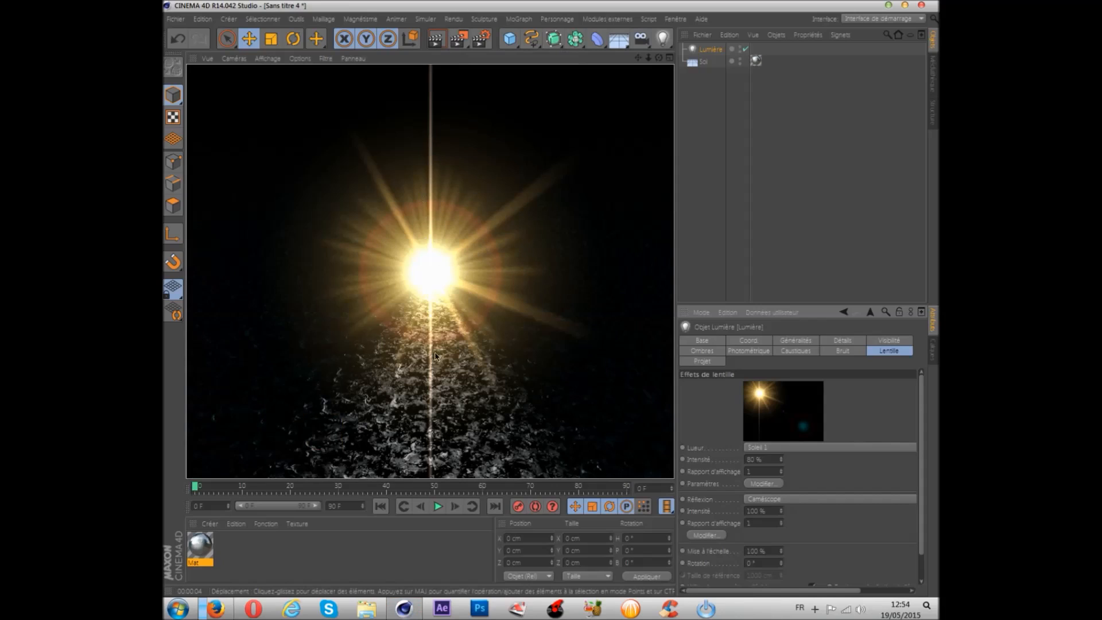
# Move the light to about X -450, Y 209 and Z 1028 cm, and preview the scene with a viewport render
pyautogui.click(705, 48)
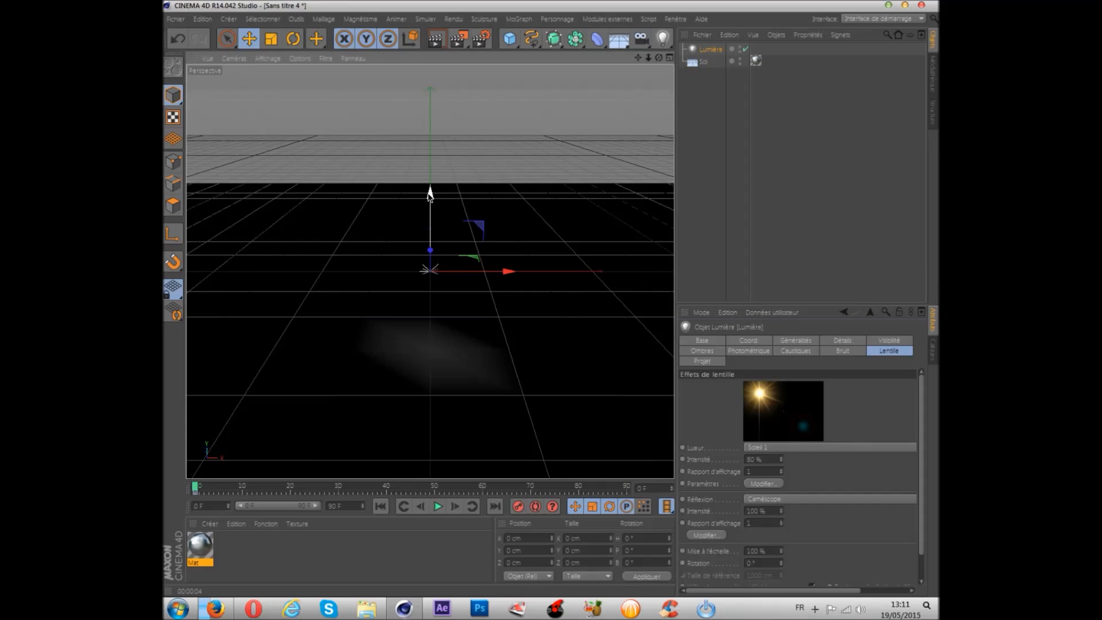
pyautogui.moveTo(429, 194); pyautogui.dragTo(443, 69)
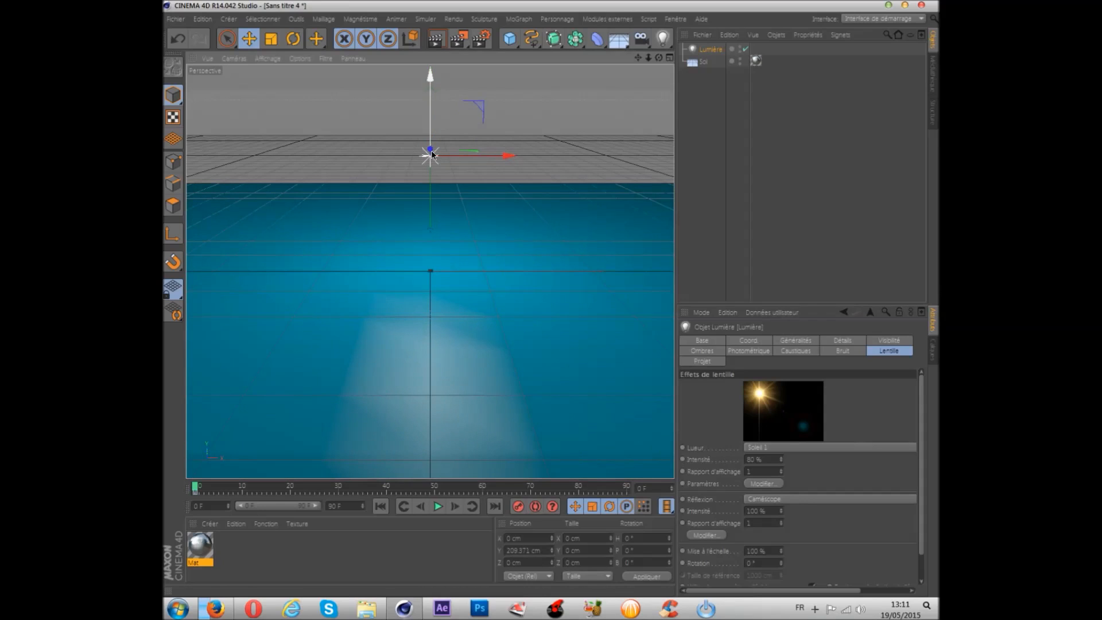
pyautogui.moveTo(505, 155); pyautogui.dragTo(386, 127)
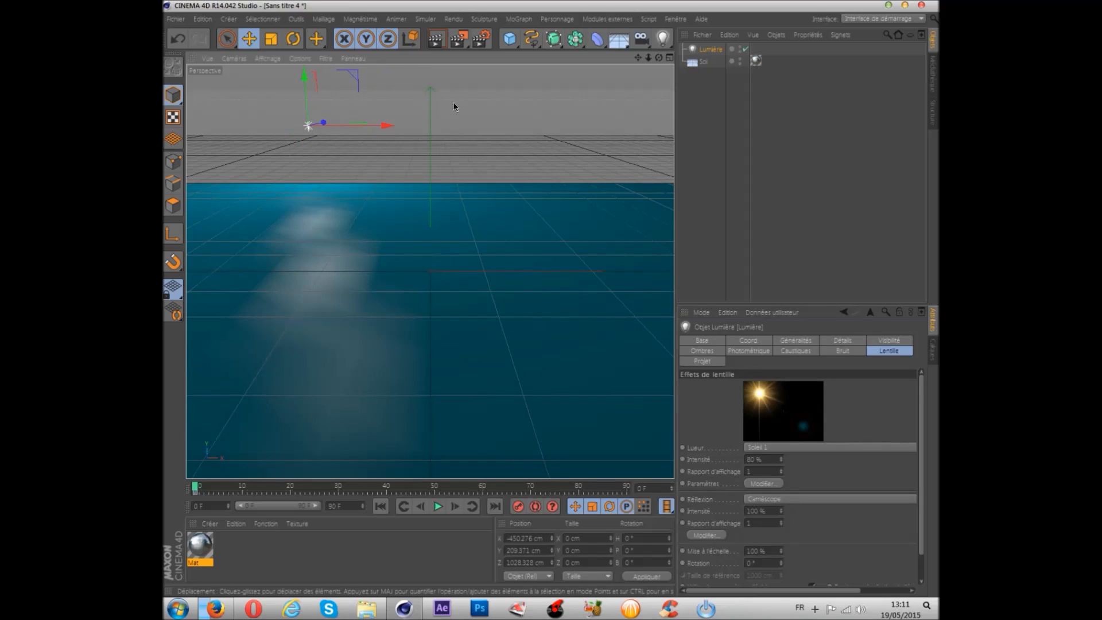
pyautogui.click(439, 41)
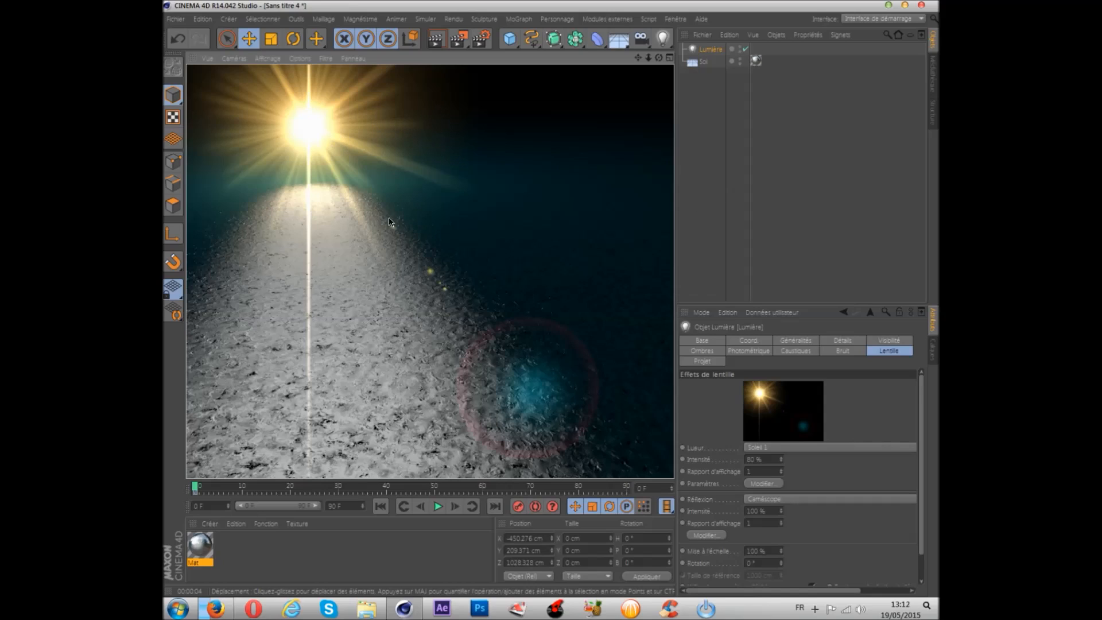
# Move the light farther back to Z about 1618 cm and sideways to X about -680 cm, then deselect it
pyautogui.click(498, 115)
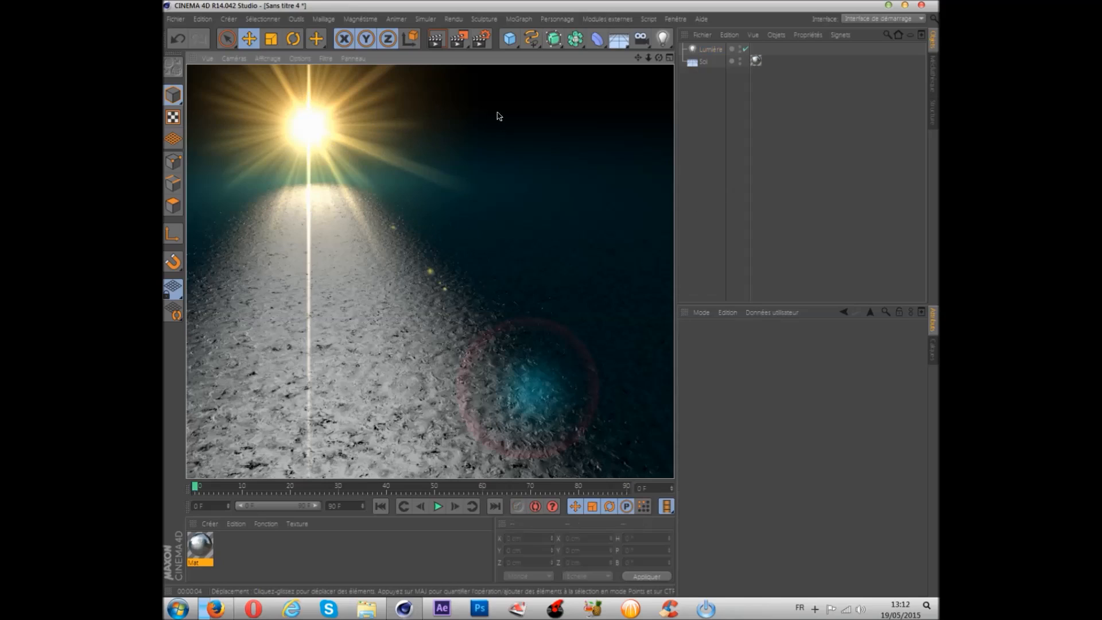
pyautogui.moveTo(308, 124); pyautogui.dragTo(348, 114)
pyautogui.moveTo(428, 121); pyautogui.dragTo(369, 117)
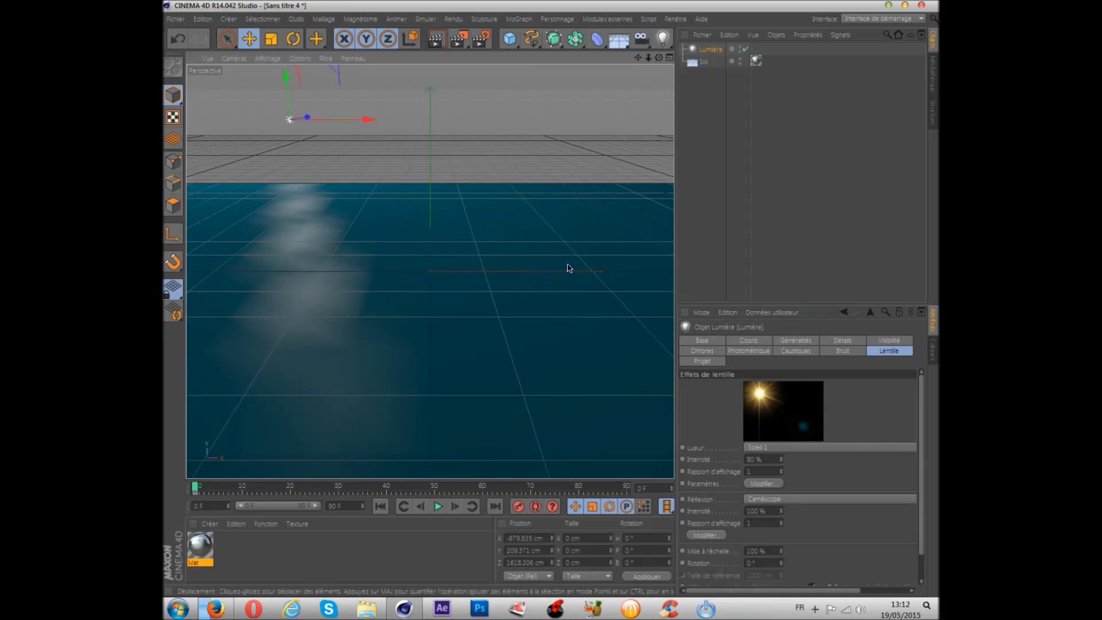
pyautogui.click(705, 141)
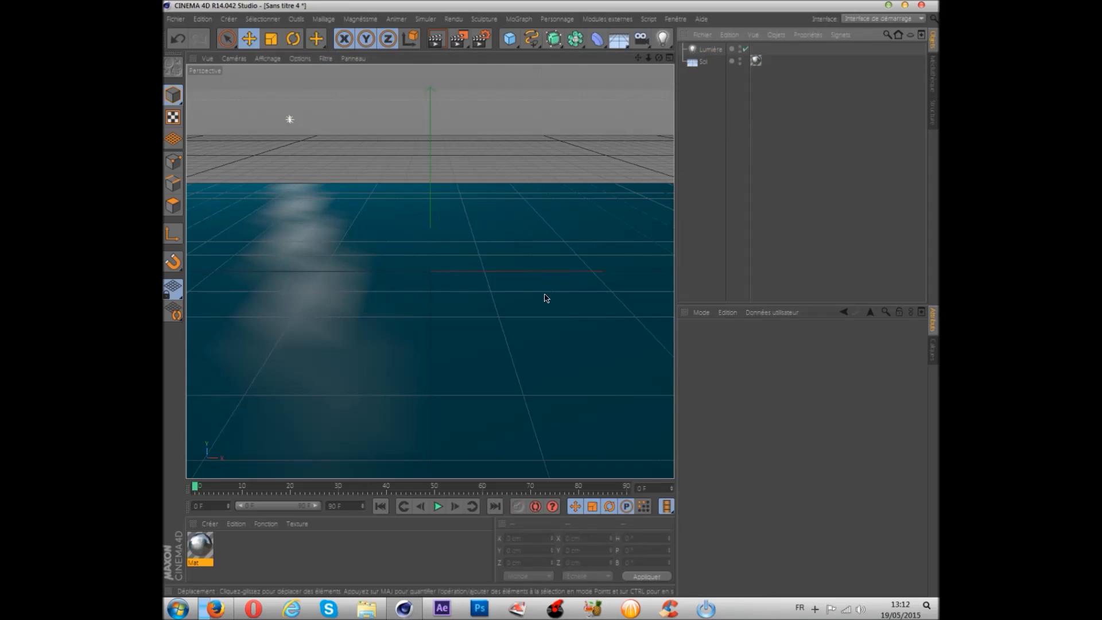
# Add a physical sky (Créer le ciel) and set its month to Juillet and its time to 20:00:00
pyautogui.click(623, 42)
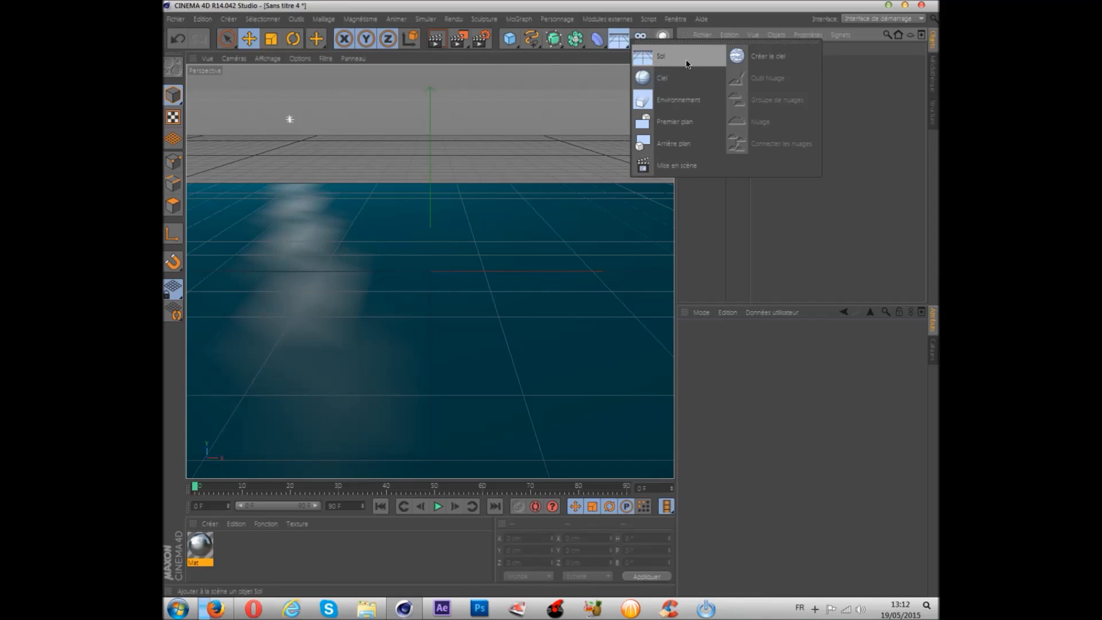
pyautogui.click(741, 57)
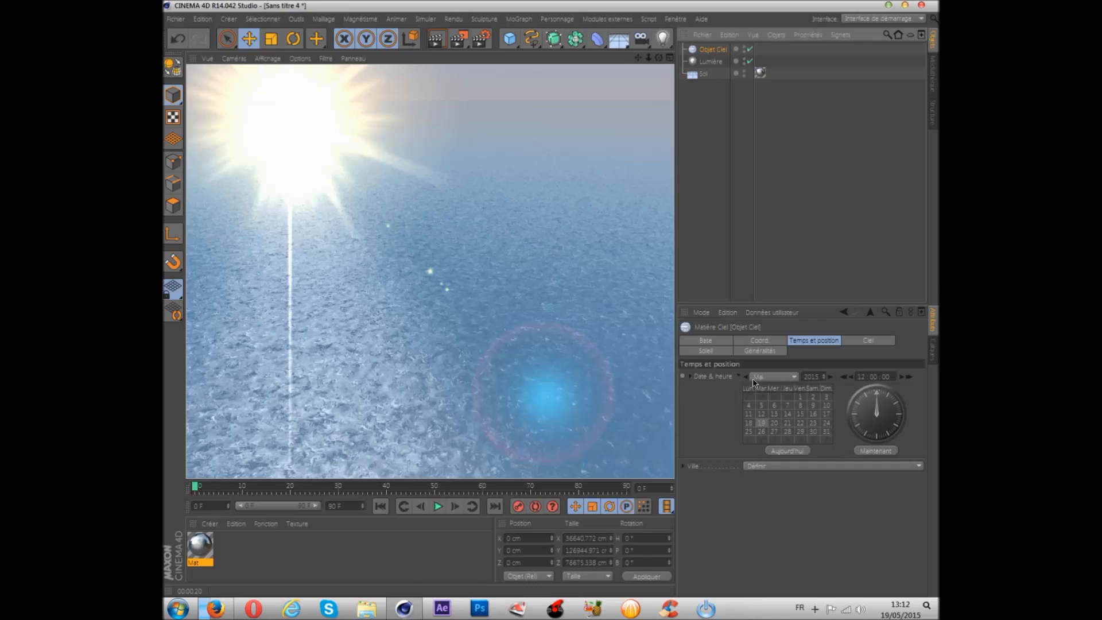
pyautogui.click(782, 379)
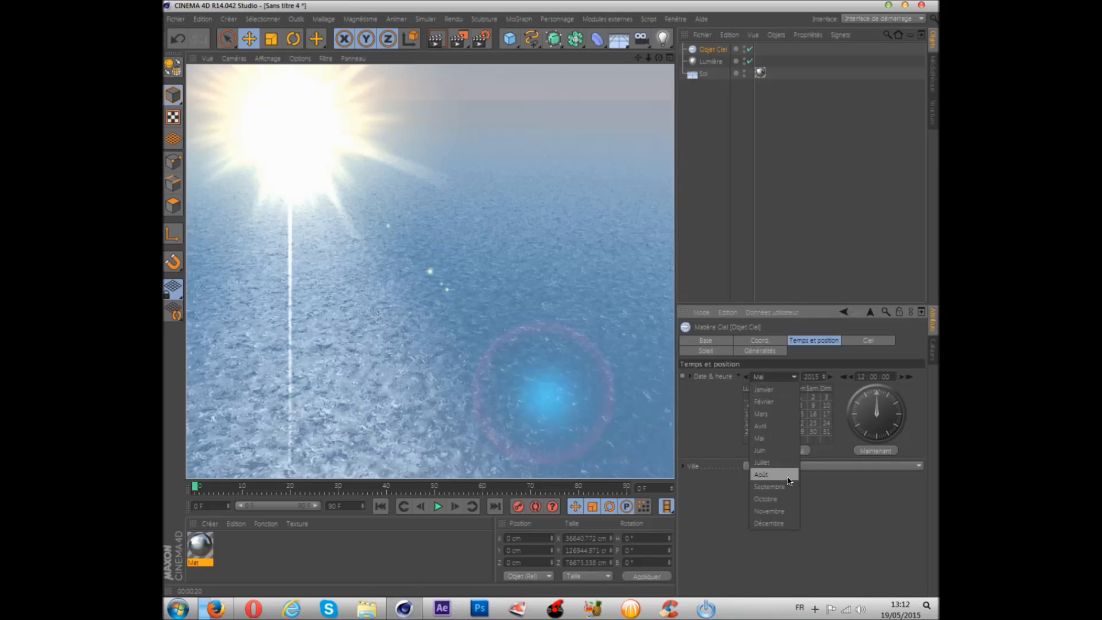
pyautogui.click(773, 463)
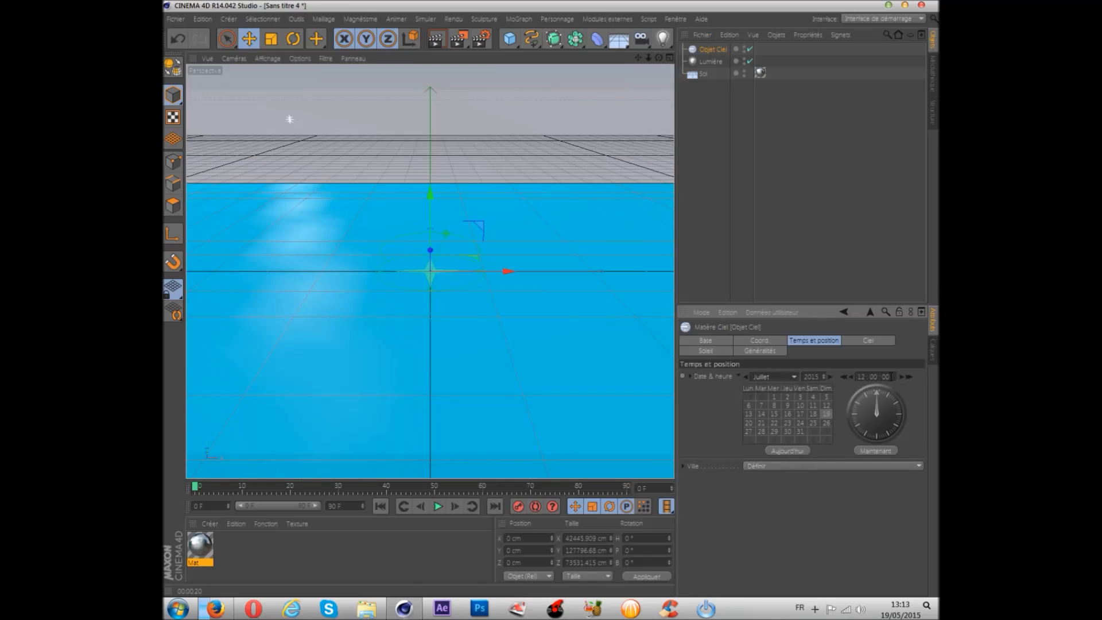
pyautogui.click(891, 377)
pyautogui.write('20')
pyautogui.press('Return')
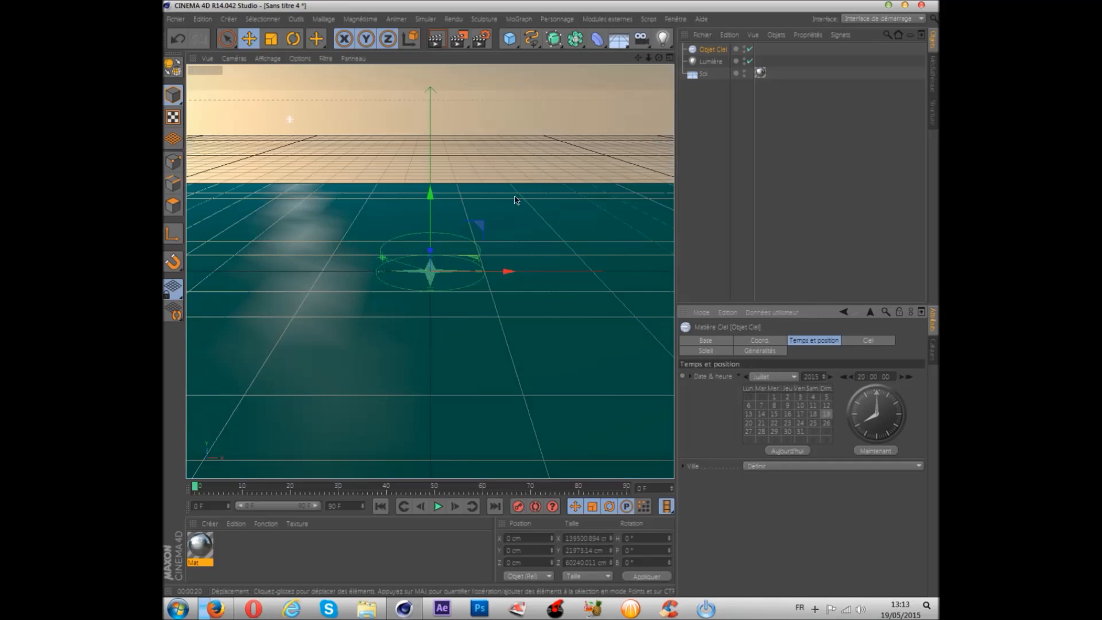
# Shift the light along X toward the scene's centre and preview the sunset lighting with a viewport render
pyautogui.click(284, 116)
pyautogui.moveTo(360, 118); pyautogui.dragTo(414, 122)
pyautogui.click(441, 34)
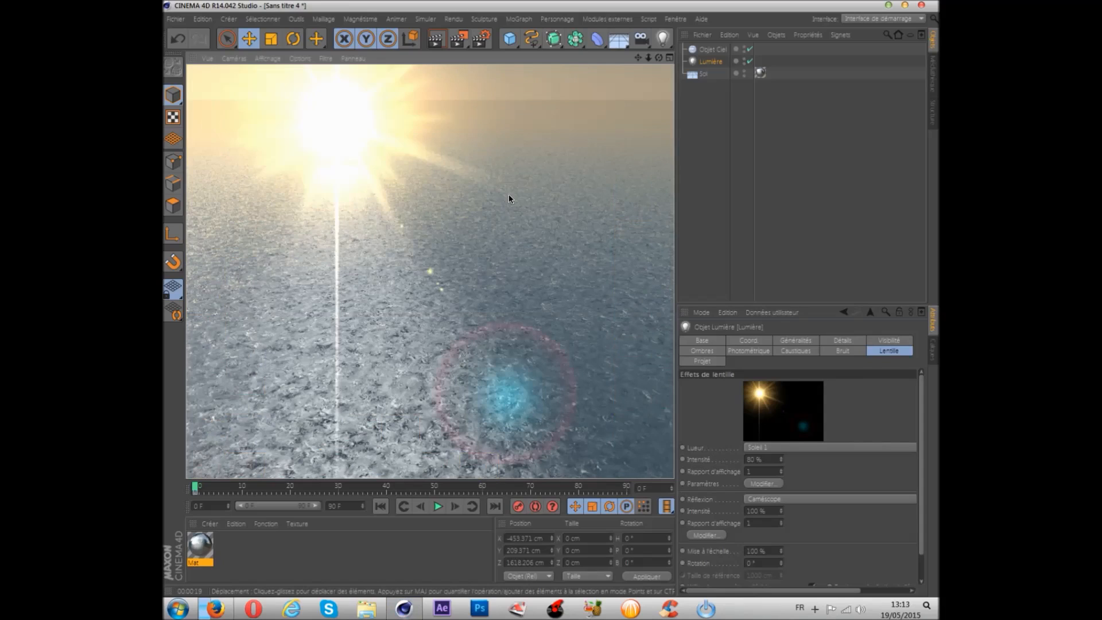
# Move the light farther toward the horizon, to about X -731 and Z 2612 cm
pyautogui.click(356, 109)
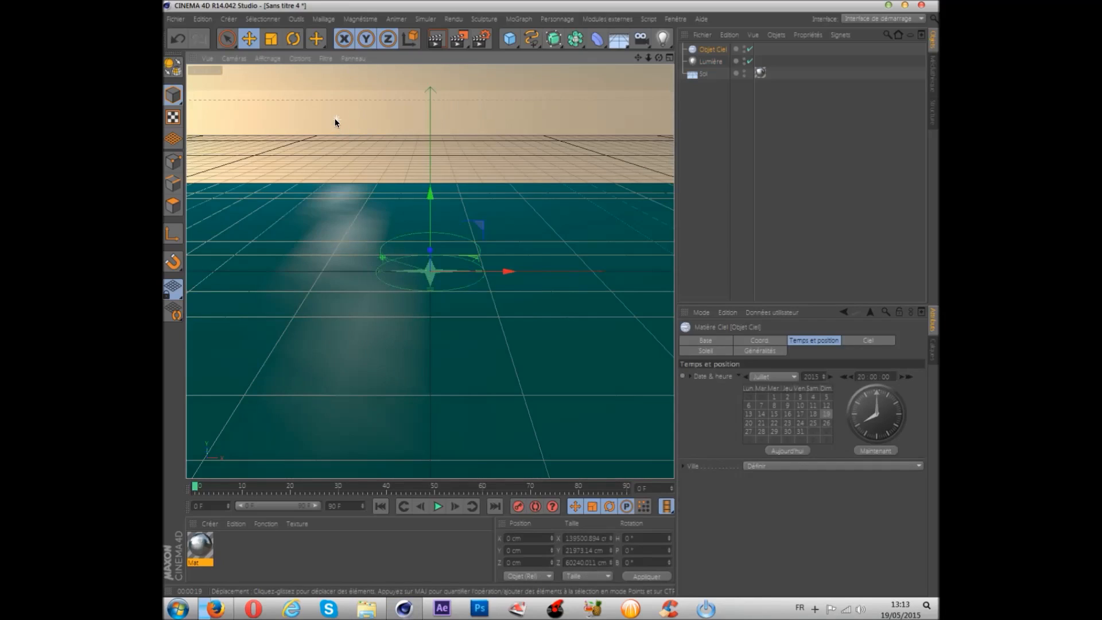
pyautogui.click(337, 119)
pyautogui.moveTo(352, 116); pyautogui.dragTo(370, 85)
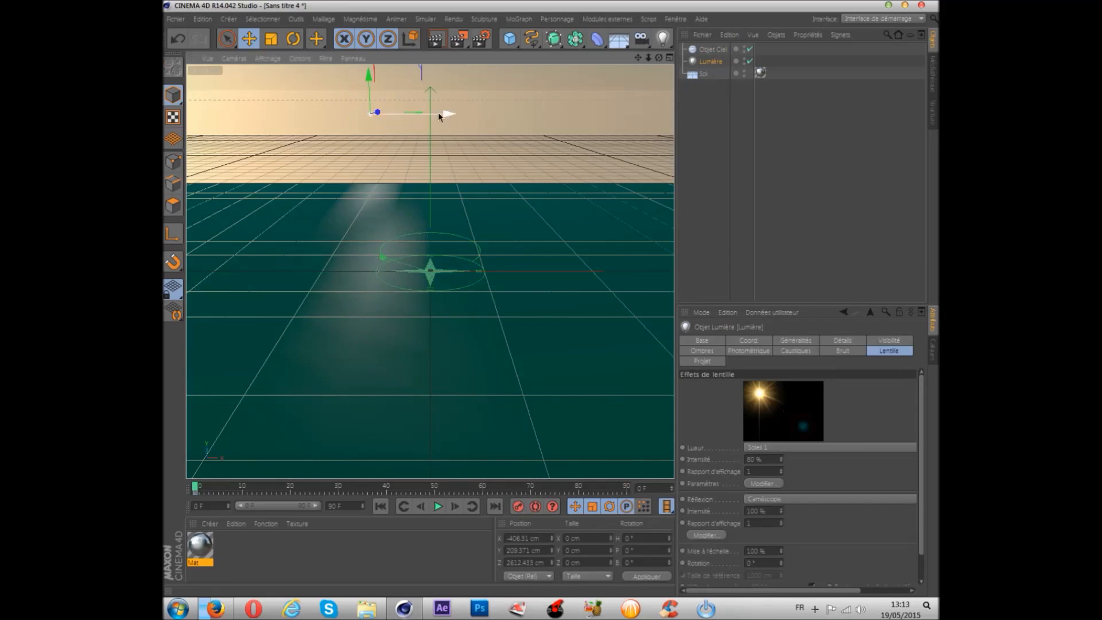
pyautogui.moveTo(439, 115); pyautogui.dragTo(402, 107)
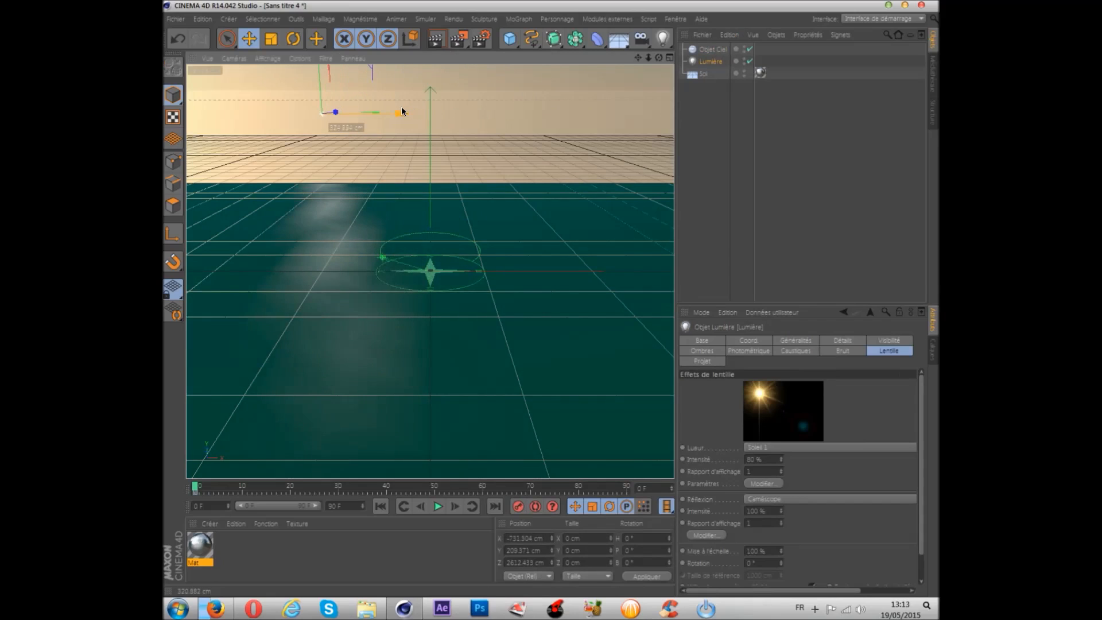
# Set the light's lens glow intensity to 60 %
pyautogui.click(761, 459)
pyautogui.write('60')
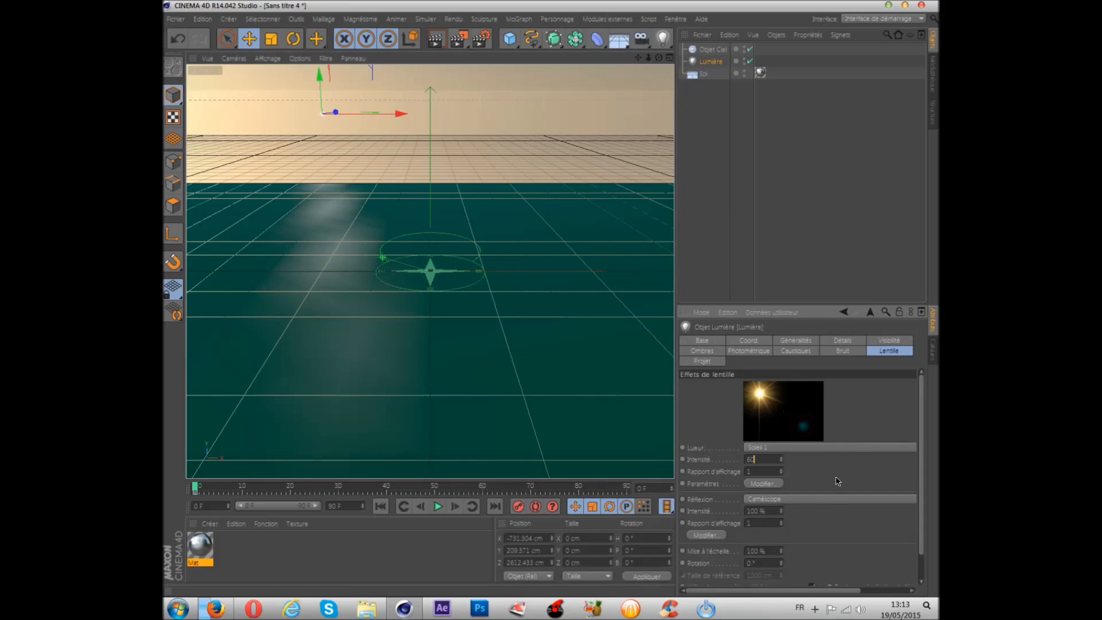
pyautogui.press('Return')
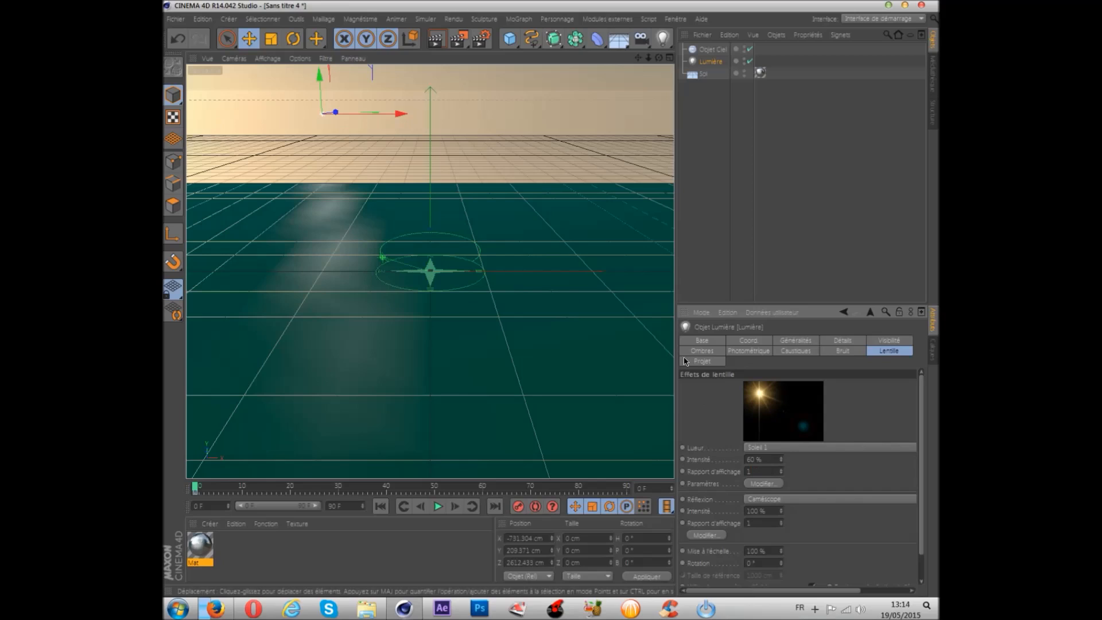
# Add a MoTexte object and move it along X to about -332 cm
pyautogui.click(709, 134)
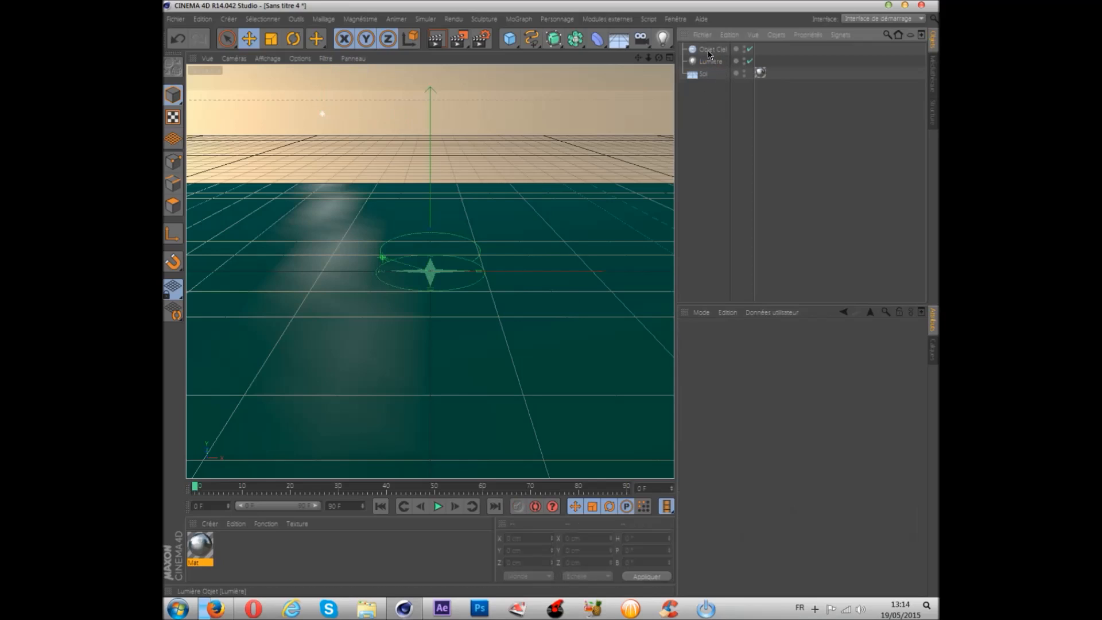
pyautogui.click(515, 19)
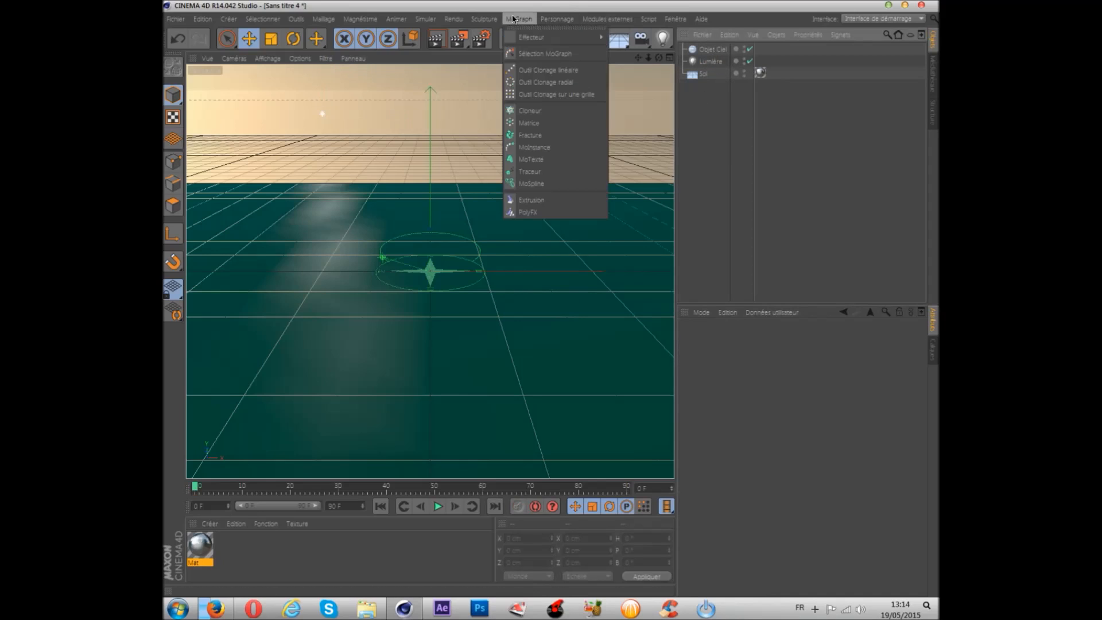
pyautogui.click(531, 159)
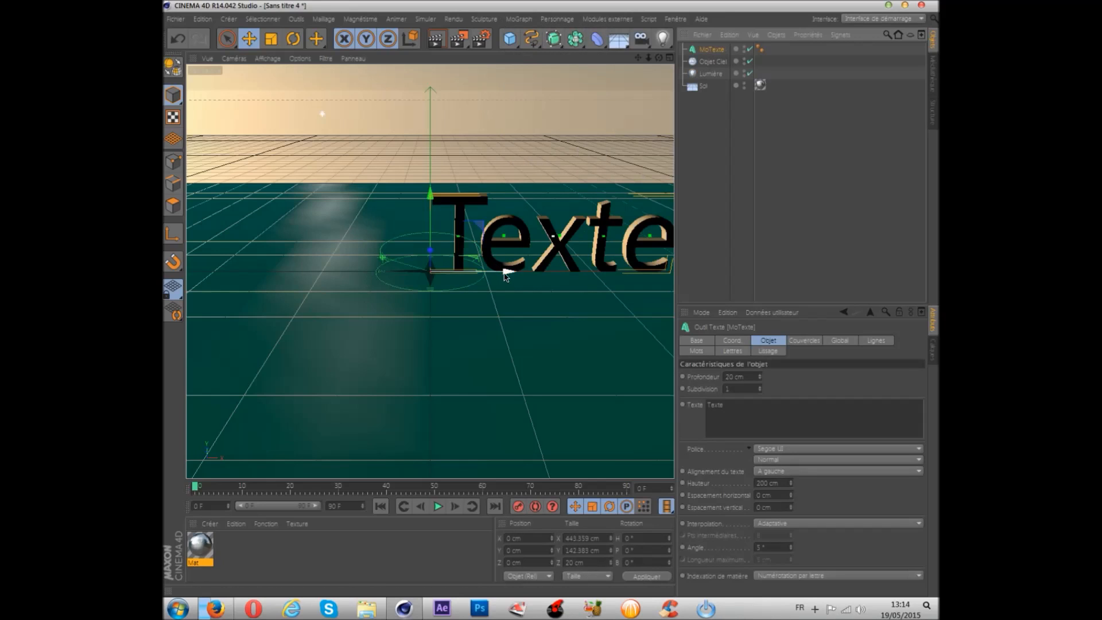
pyautogui.moveTo(495, 271); pyautogui.dragTo(317, 272)
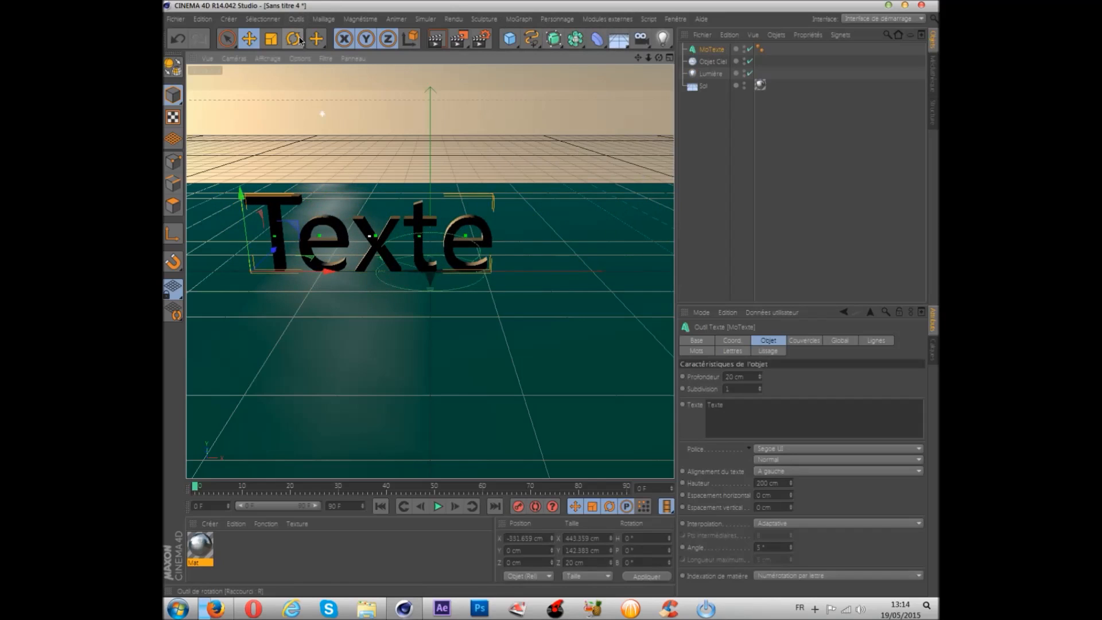
# Rotate the MoTexte object's heading (H) to about 23°, then return to the selection tool
pyautogui.click(294, 40)
pyautogui.moveTo(287, 283)
pyautogui.mouseDown()
pyautogui.moveTo(319, 276)
pyautogui.moveTo(298, 278)
pyautogui.mouseUp()
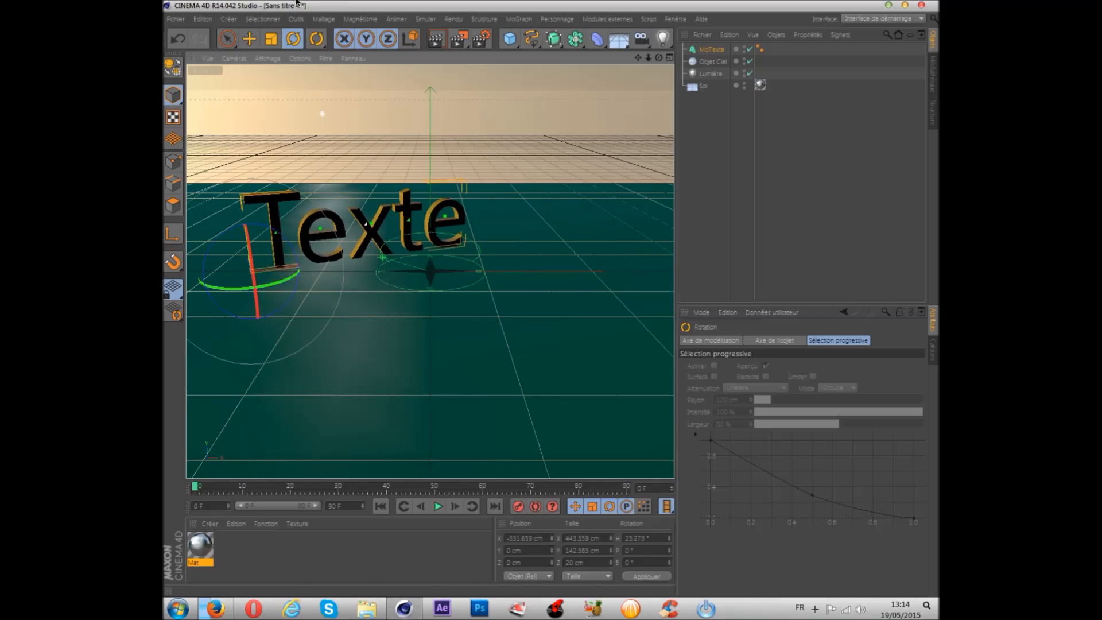
pyautogui.click(229, 40)
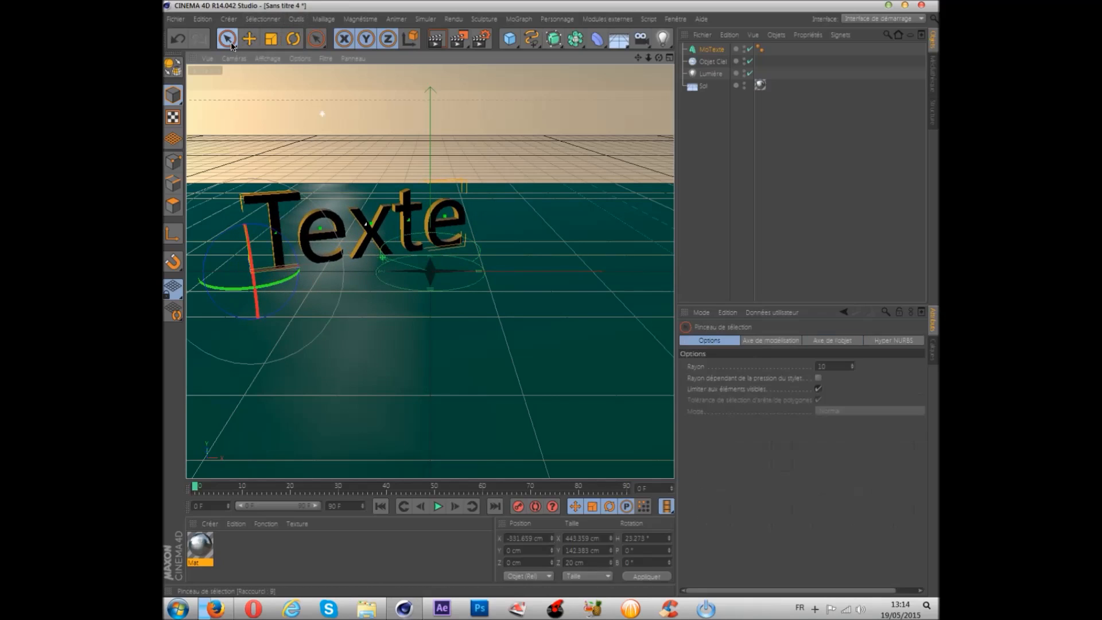
# Replace the MoTexte object's text with "TuToPc"
pyautogui.click(706, 50)
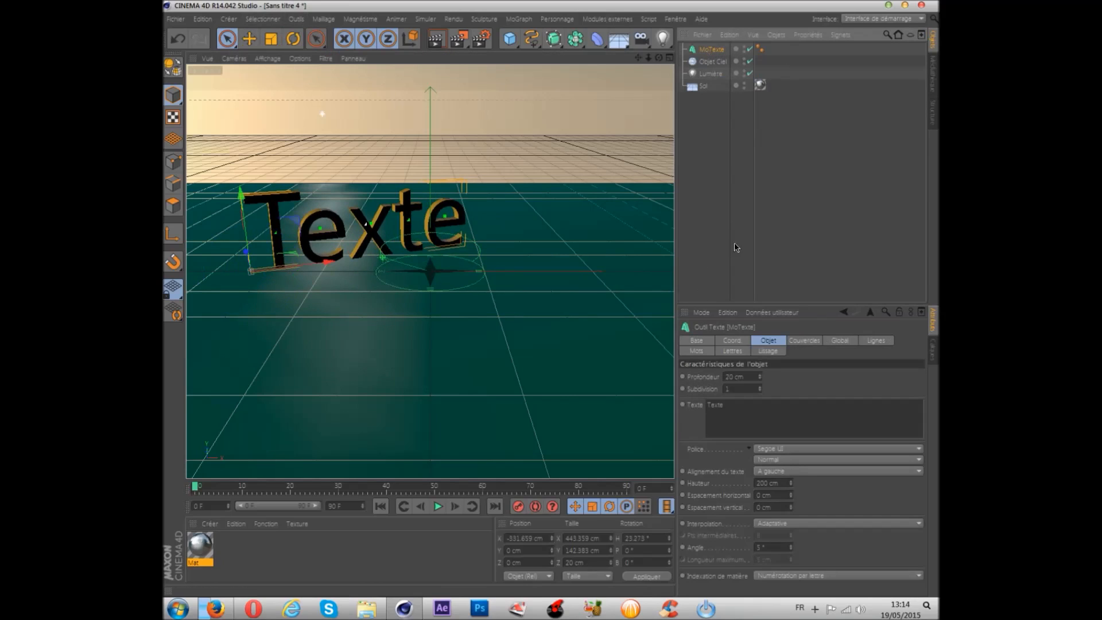
pyautogui.click(734, 406)
pyautogui.hotkey('ctrl', 'a')
pyautogui.press('BackSpace')
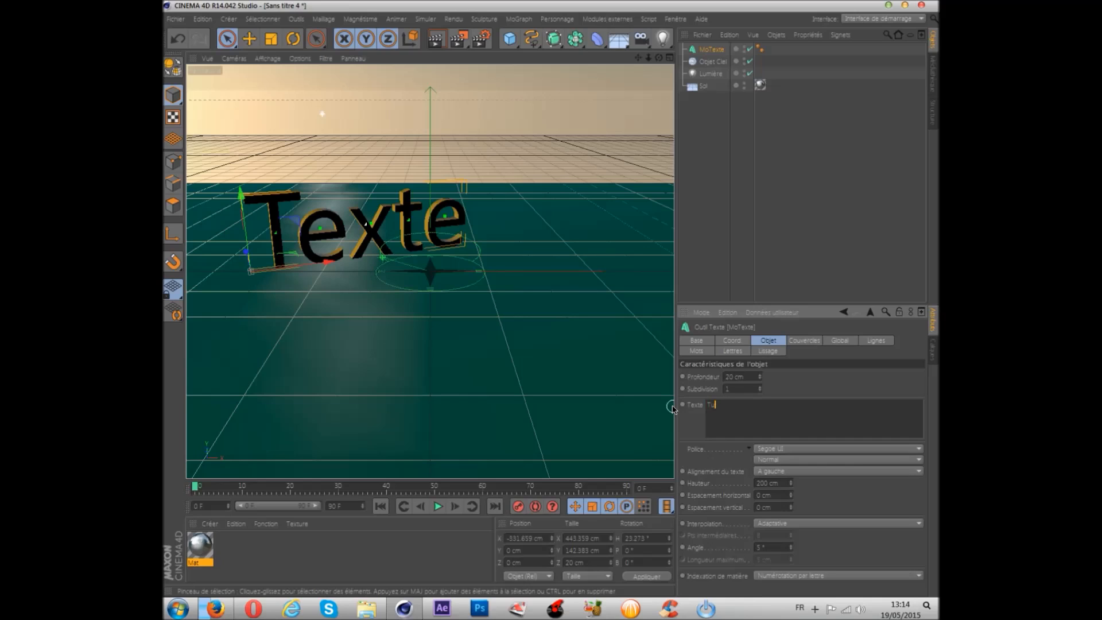
pyautogui.write('TuToPc')
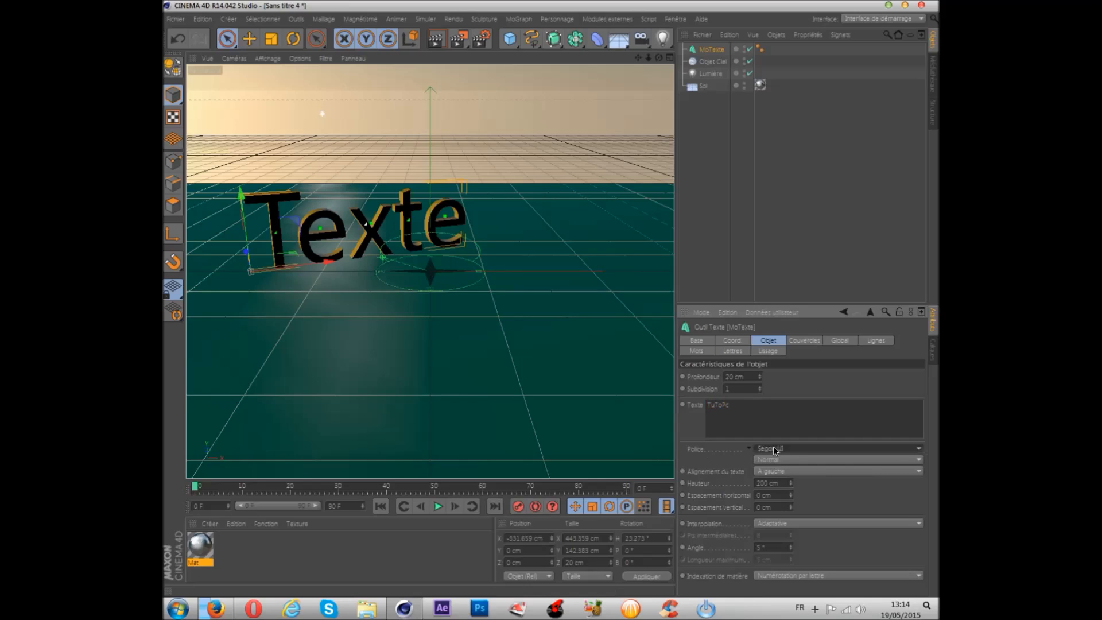
# Change the MoTexte font to Biting My Nails and shift the text along its own X axis to about X -384 cm
pyautogui.click(769, 449)
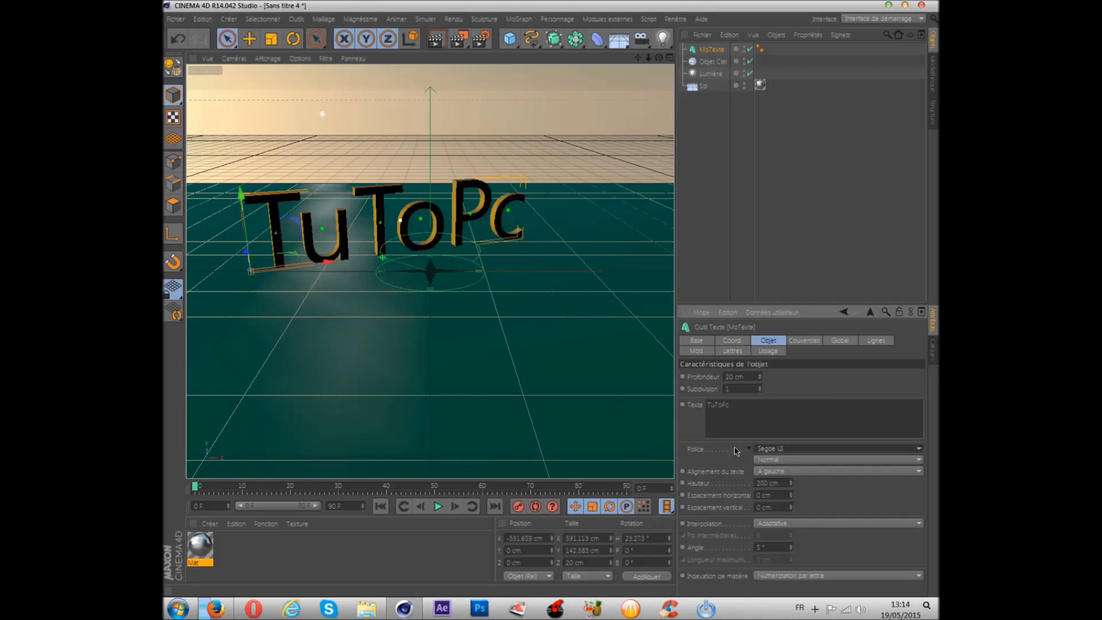
pyautogui.click(773, 450)
pyautogui.scroll(3, 843, 308)
pyautogui.scroll(5, 843, 310)
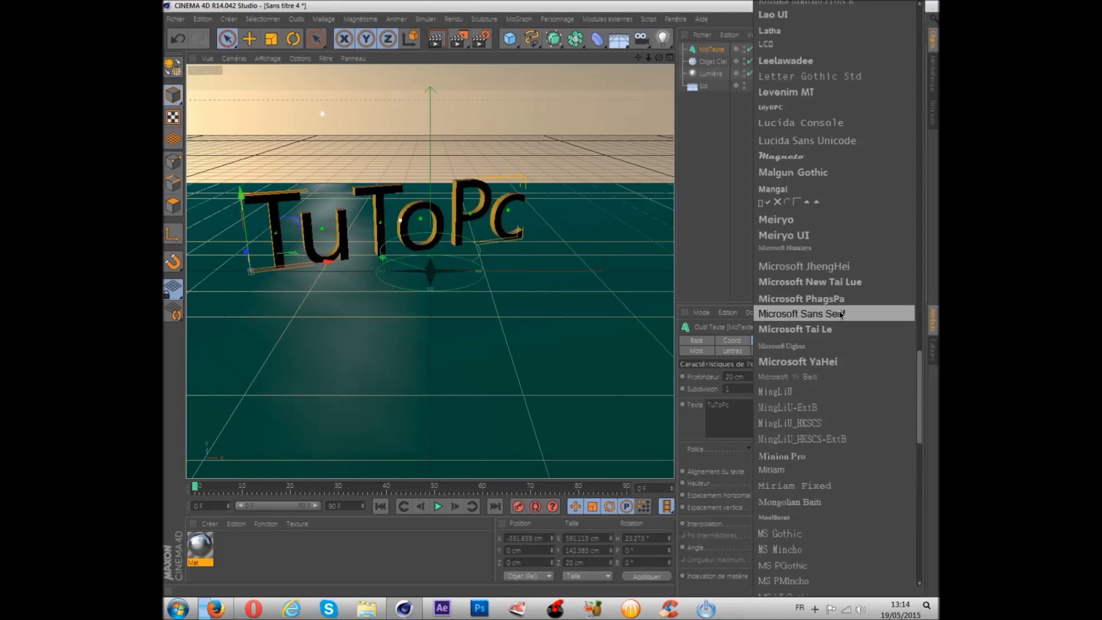
pyautogui.scroll(20, 838, 307)
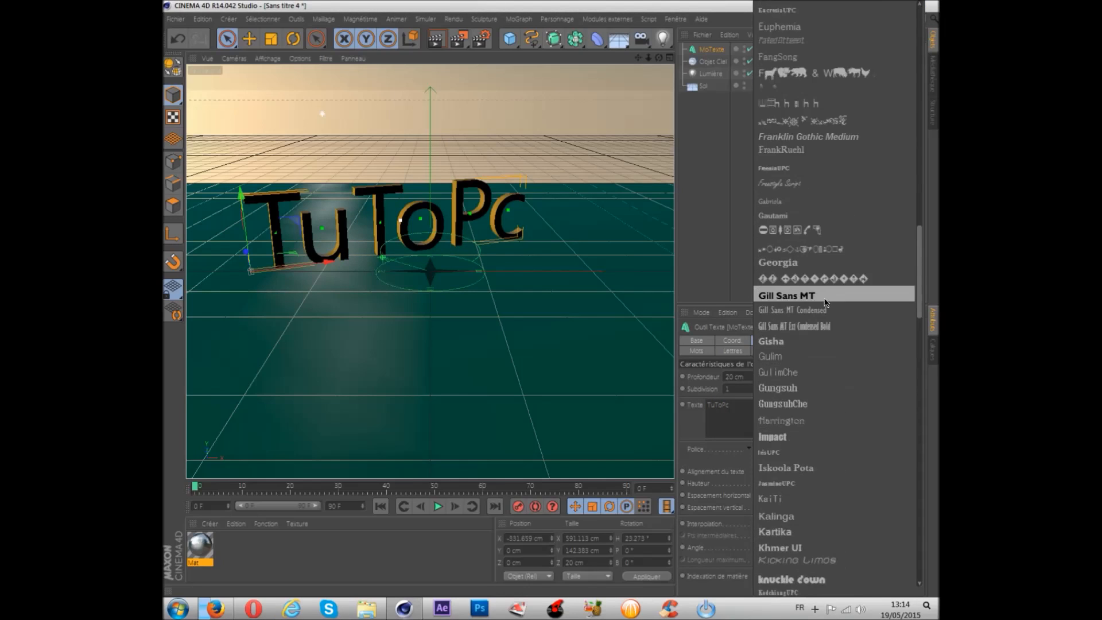
pyautogui.scroll(8, 821, 299)
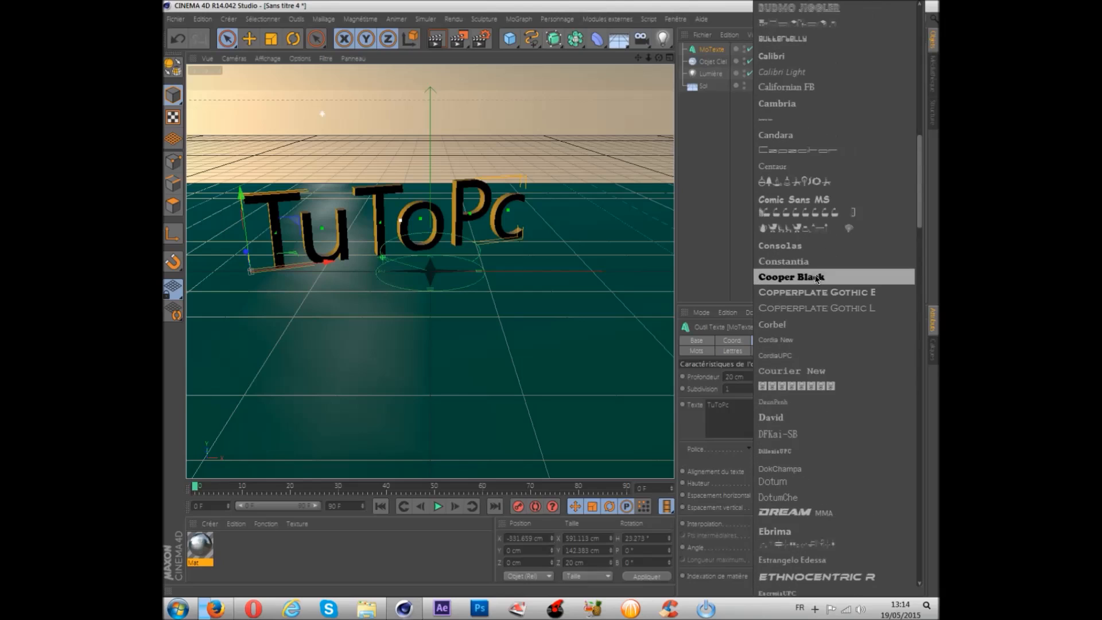
pyautogui.scroll(3, 821, 270)
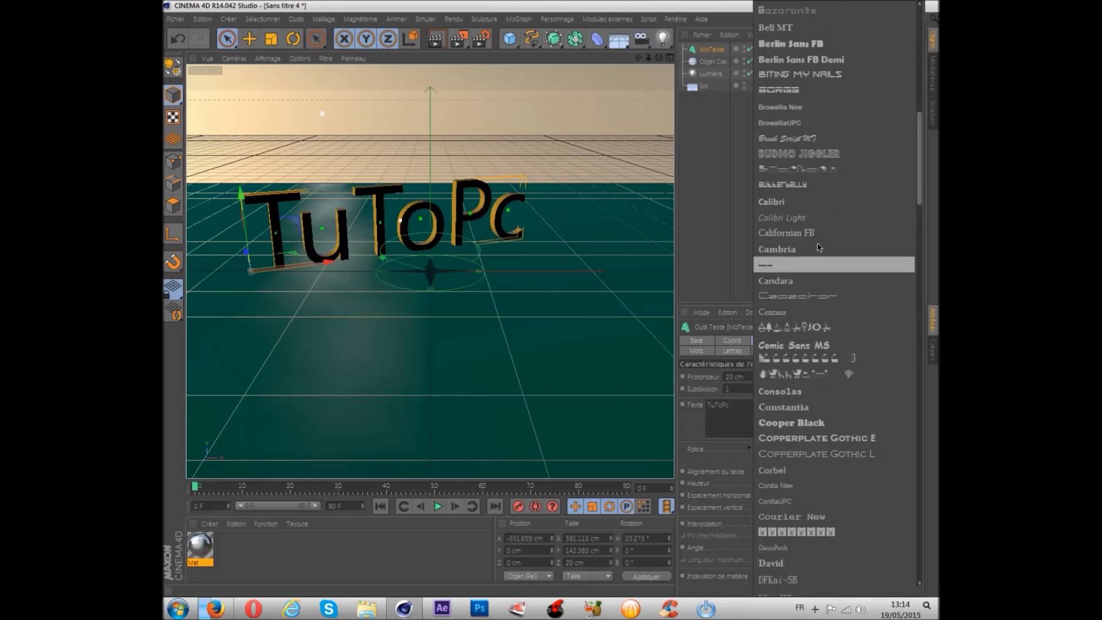
pyautogui.click(790, 76)
pyautogui.moveTo(327, 263); pyautogui.dragTo(296, 267)
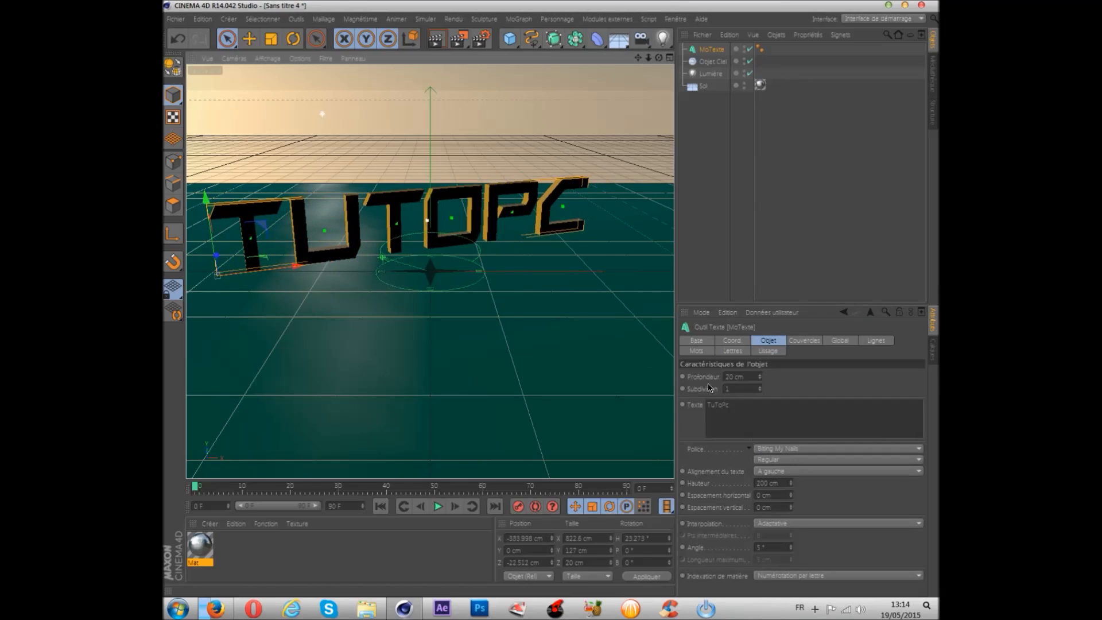
# Set the MoTexte depth to 50 cm and move the text to about X -341, Y 7, Z -122 cm
pyautogui.doubleClick(747, 377)
pyautogui.write('80')
pyautogui.press('Return')
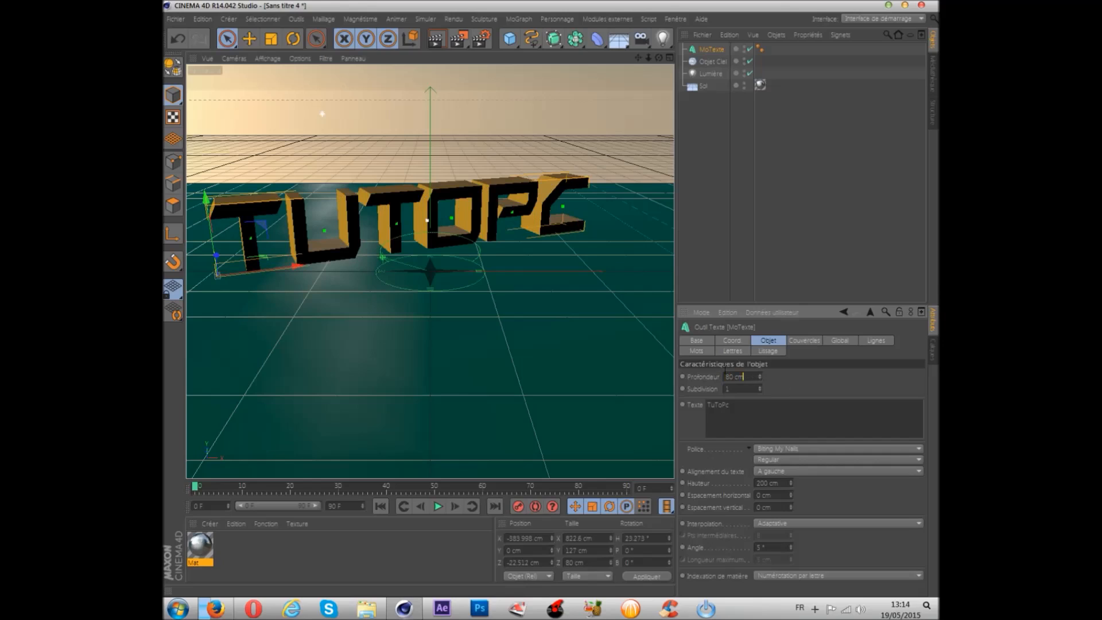
pyautogui.write('5')
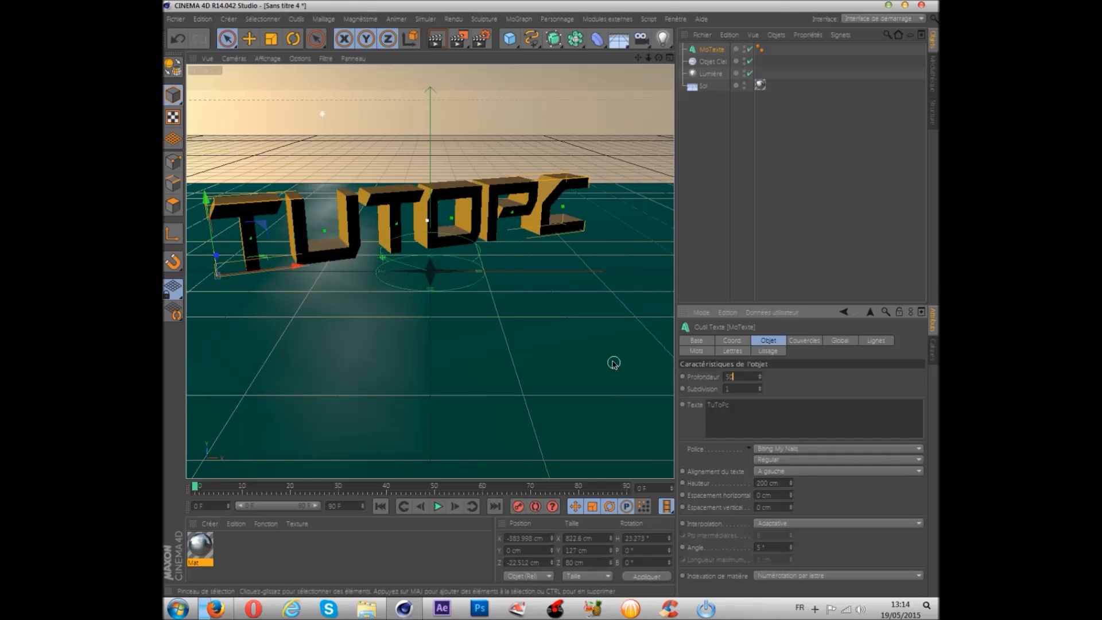
pyautogui.press('Return')
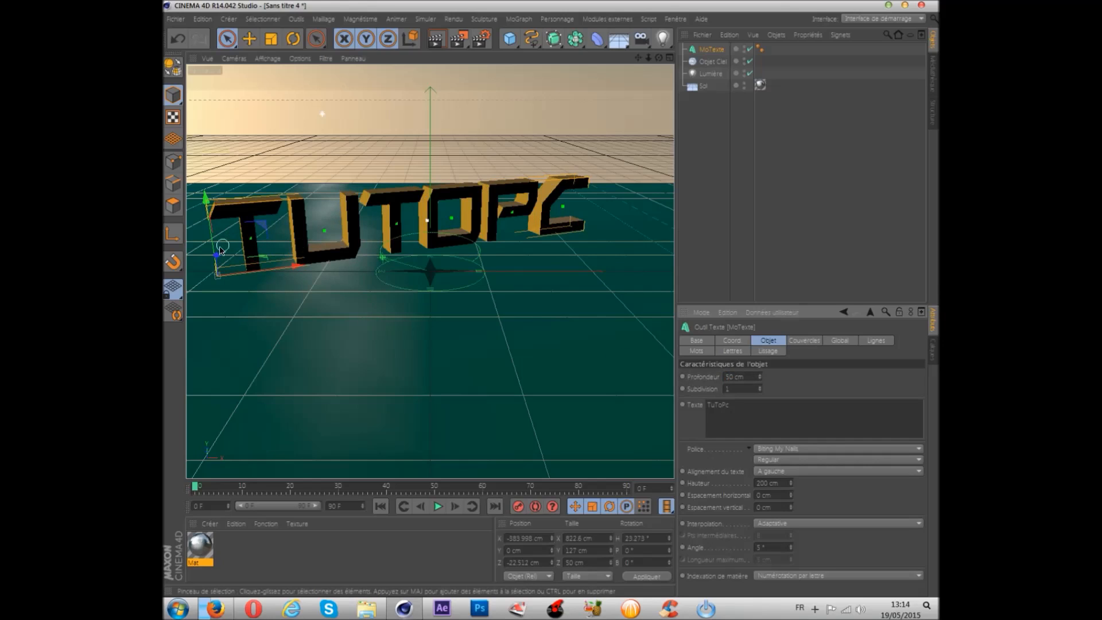
pyautogui.moveTo(220, 251); pyautogui.dragTo(214, 273)
pyautogui.moveTo(205, 217); pyautogui.dragTo(204, 213)
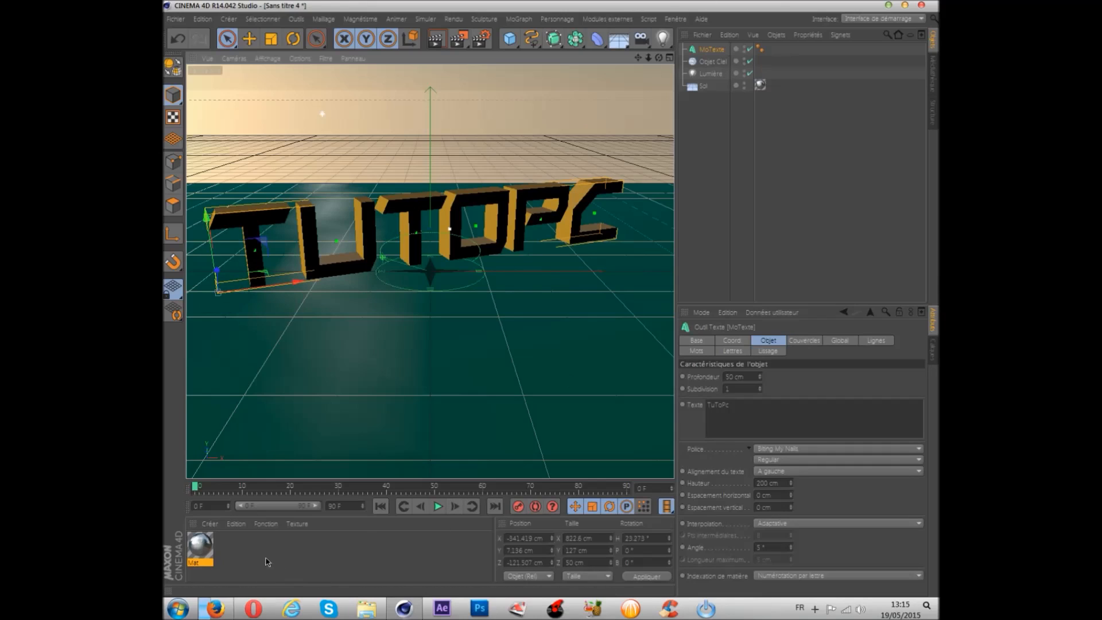
# Create a new material with a pure white colour (255, 255, 255) and apply it to the MoTexte object
pyautogui.doubleClick(242, 554)
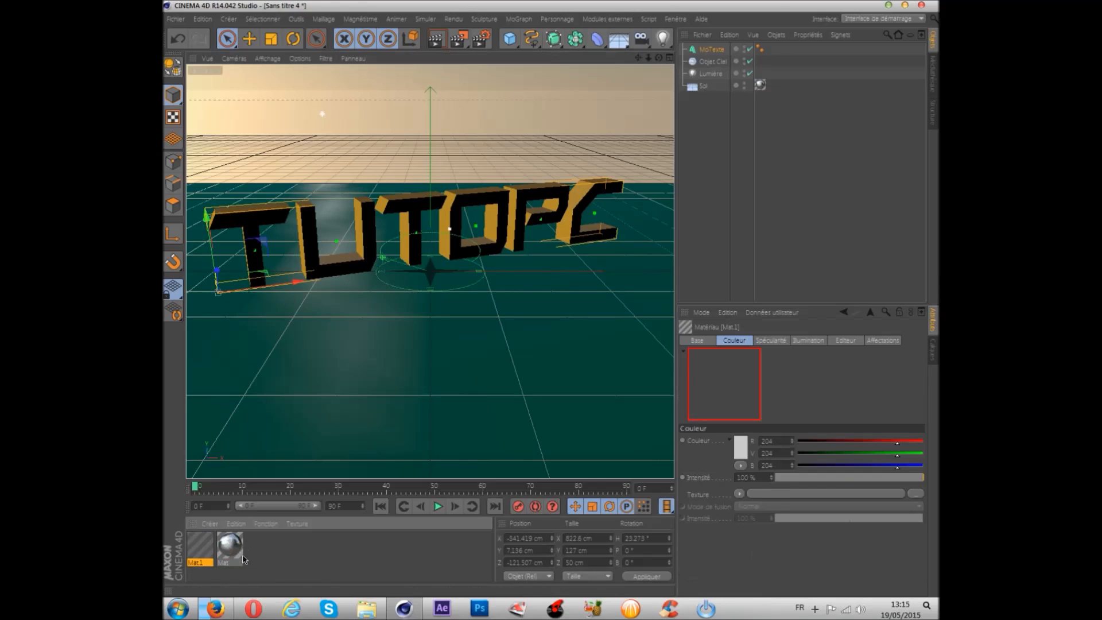
pyautogui.doubleClick(199, 547)
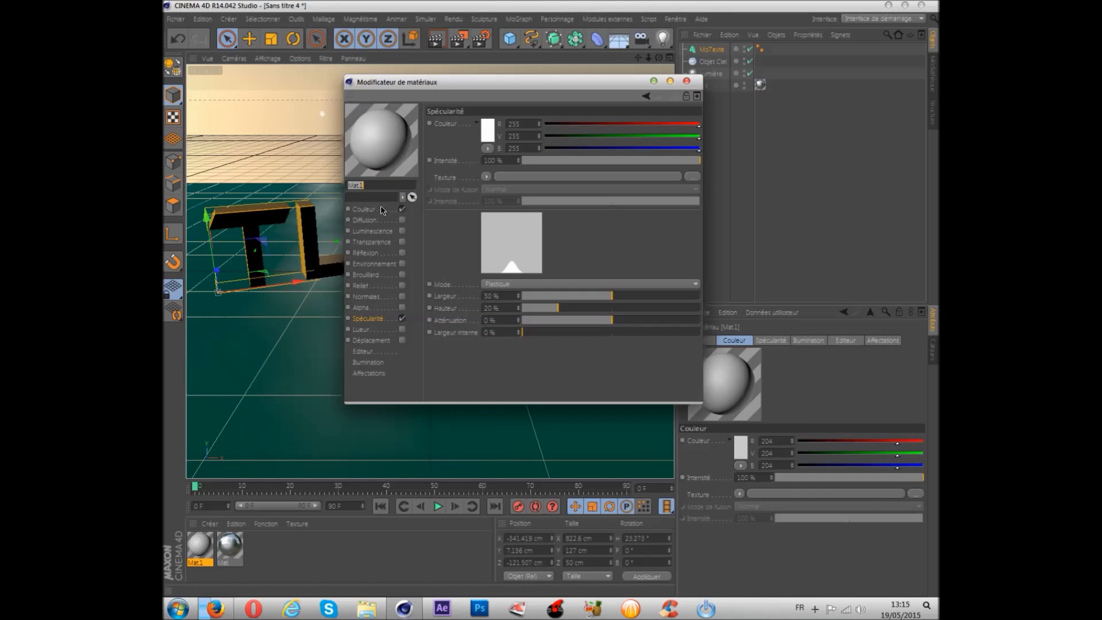
pyautogui.click(365, 209)
pyautogui.click(492, 137)
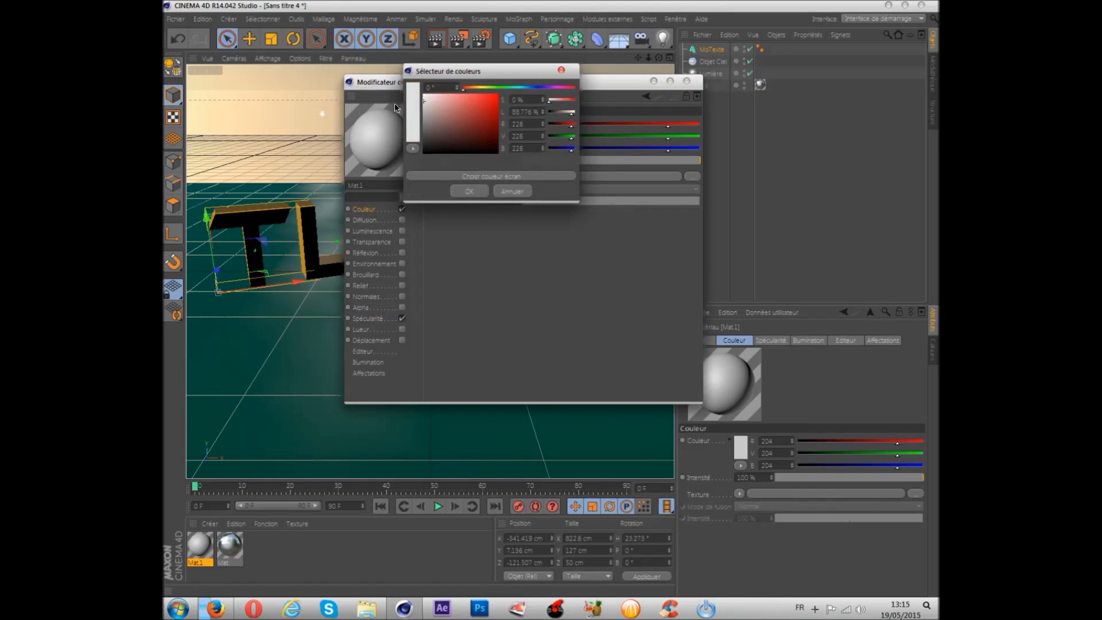
pyautogui.click(483, 193)
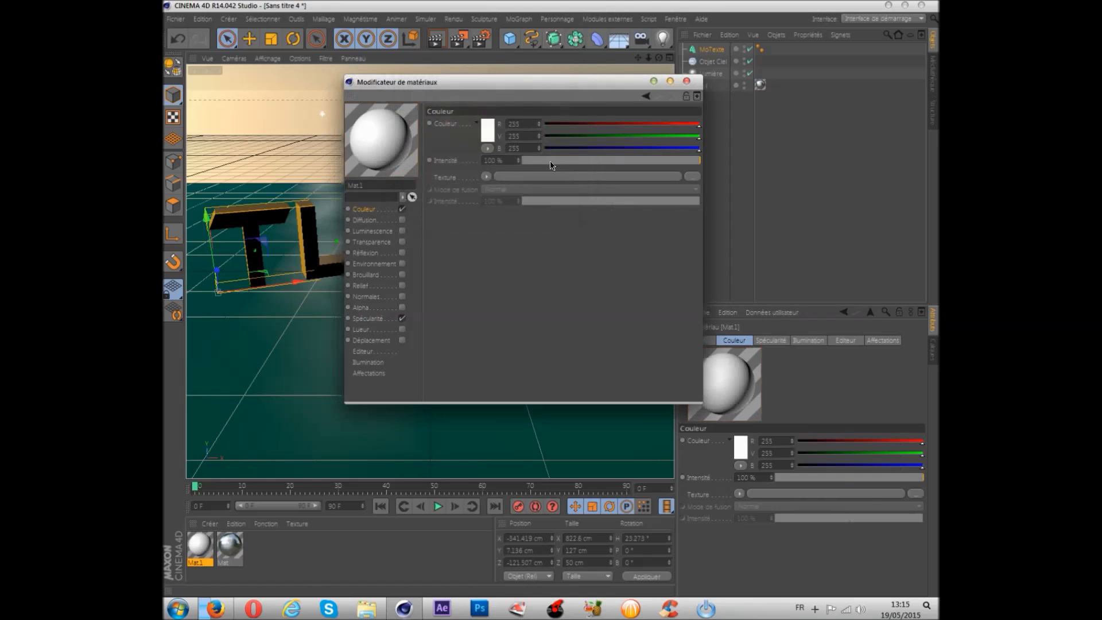
pyautogui.click(688, 82)
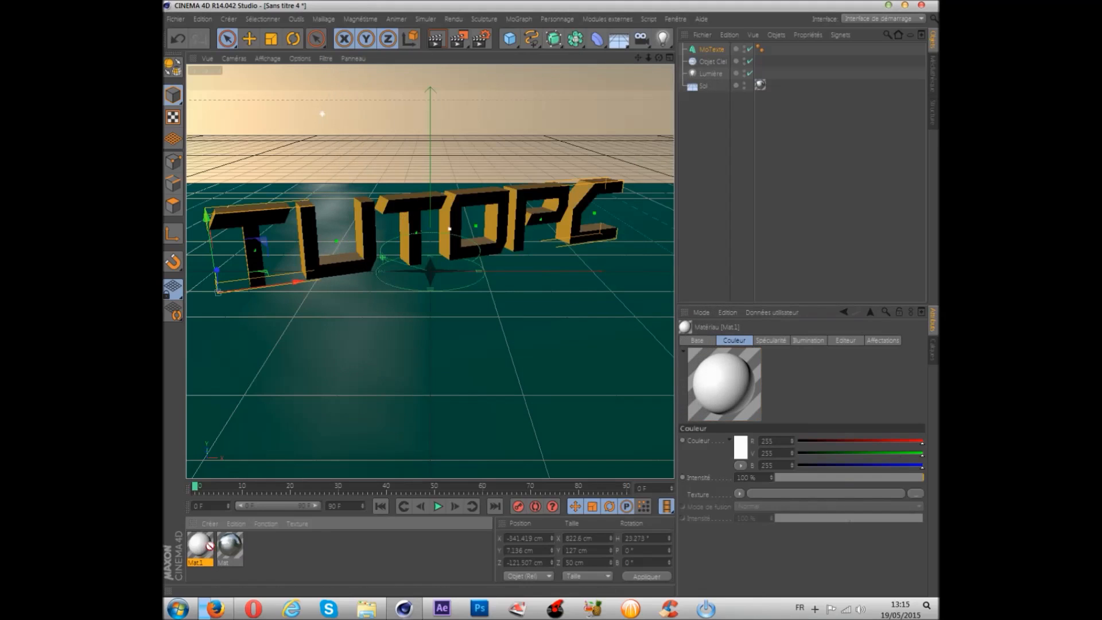
pyautogui.moveTo(714, 47); pyautogui.dragTo(714, 48)
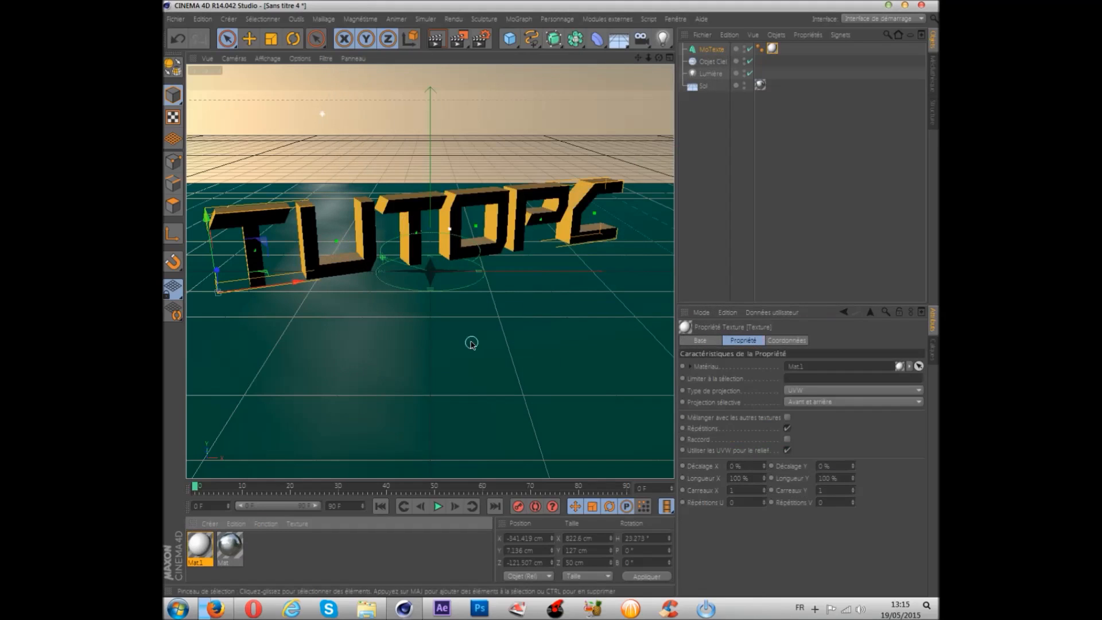
# Create another material with a bright blue colour (0, 212, 255) and apply it to the MoTexte object
pyautogui.doubleClick(264, 554)
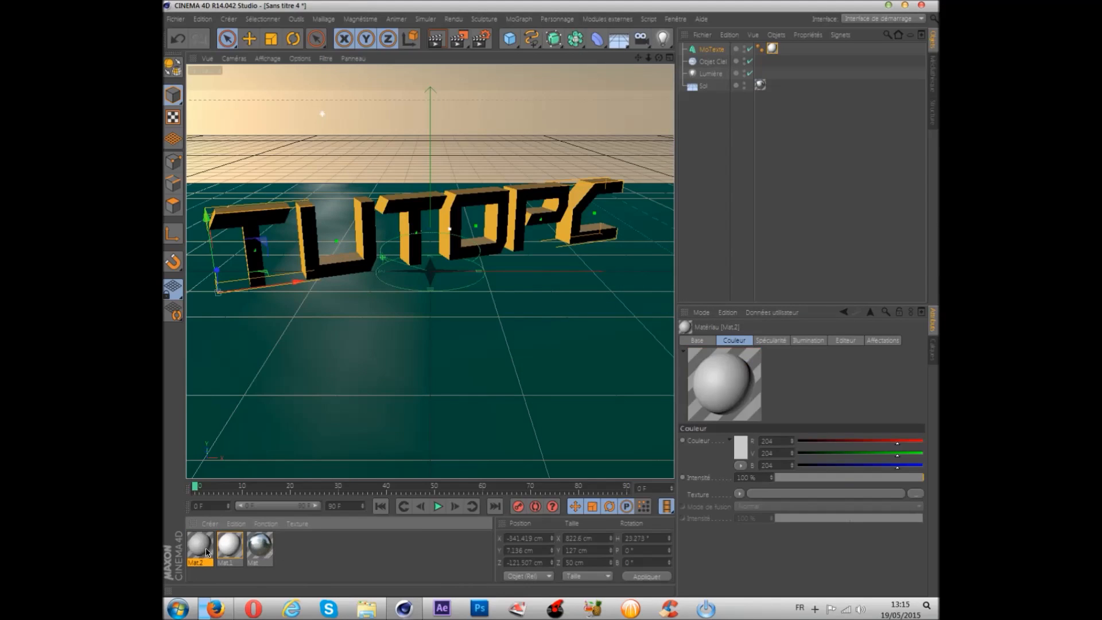
pyautogui.doubleClick(205, 548)
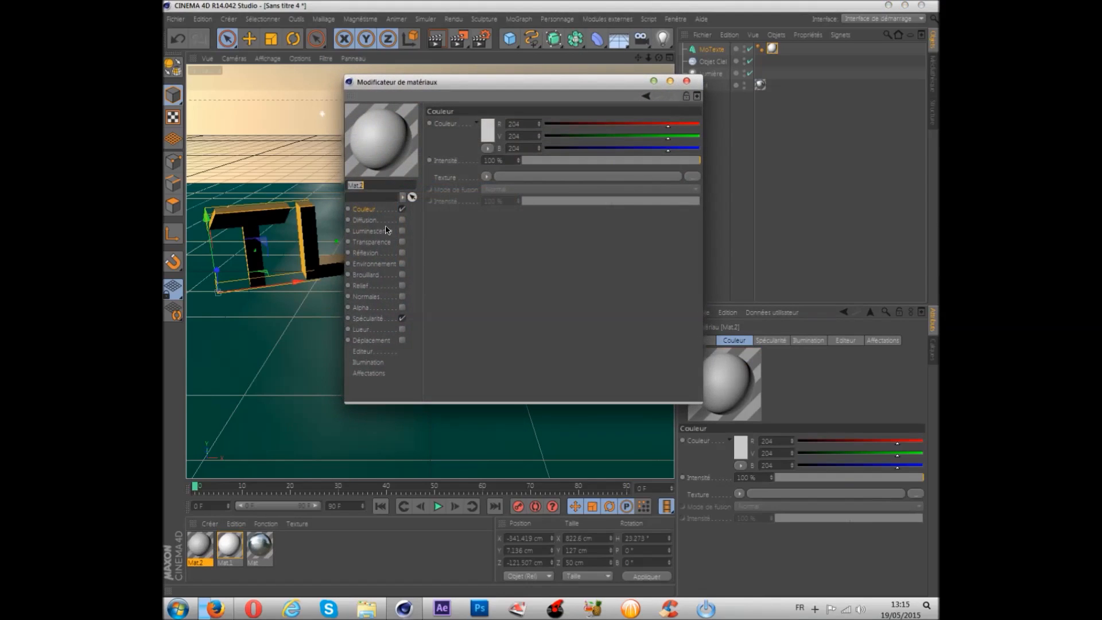
pyautogui.click(488, 130)
pyautogui.moveTo(499, 81); pyautogui.dragTo(488, 86)
pyautogui.click(460, 183)
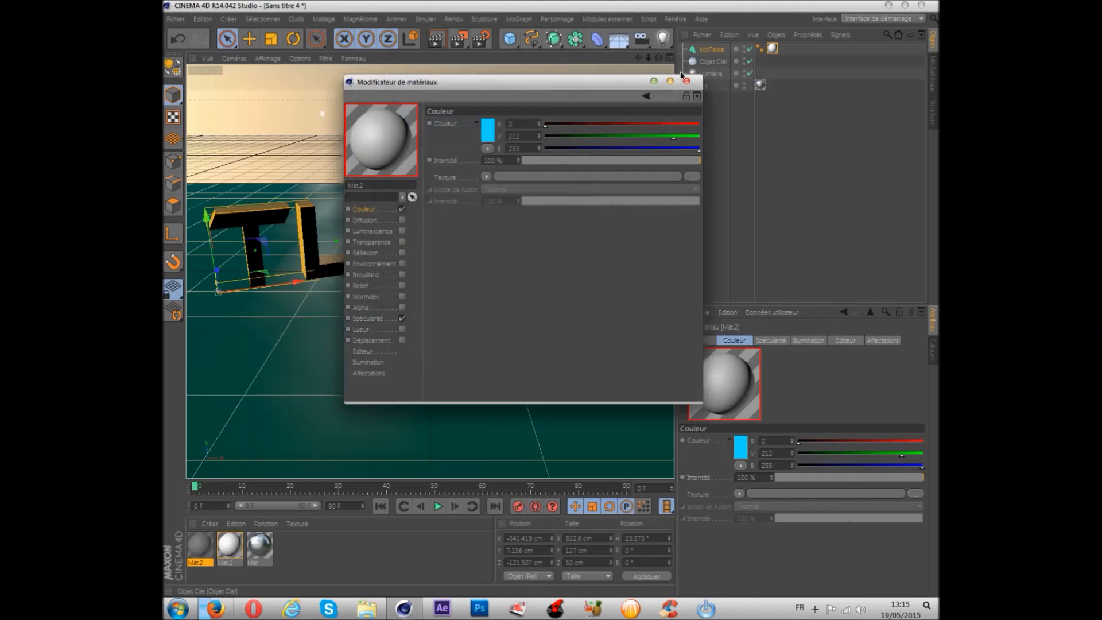
pyautogui.click(683, 84)
pyautogui.moveTo(187, 544); pyautogui.dragTo(714, 48)
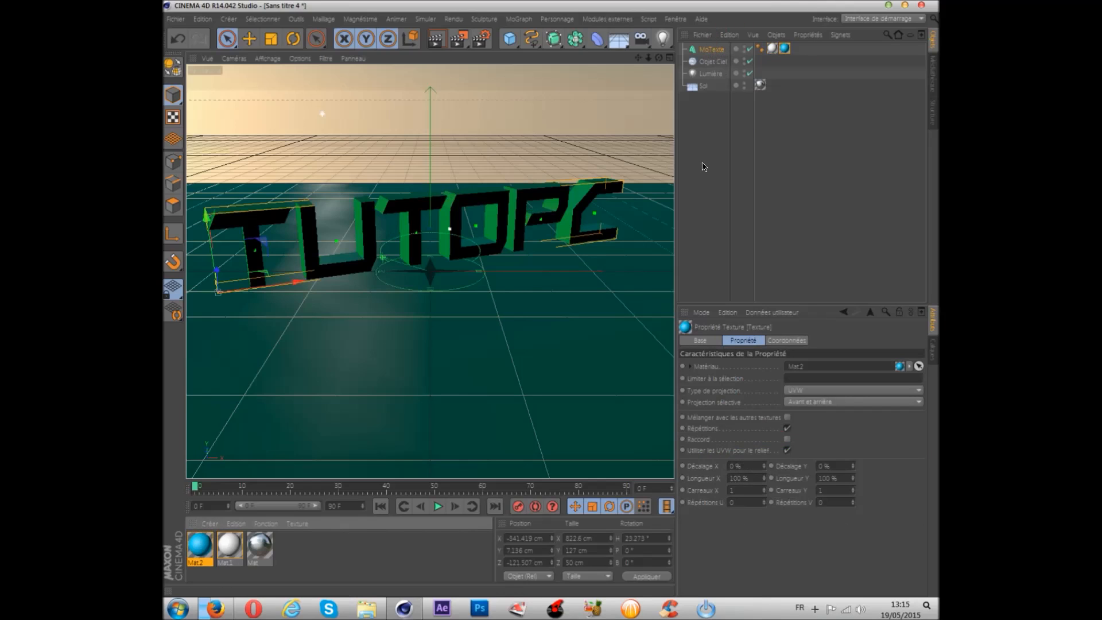
# Set both the start and end caps of the MoTexte object to "Couvercle et biseau"
pyautogui.click(690, 130)
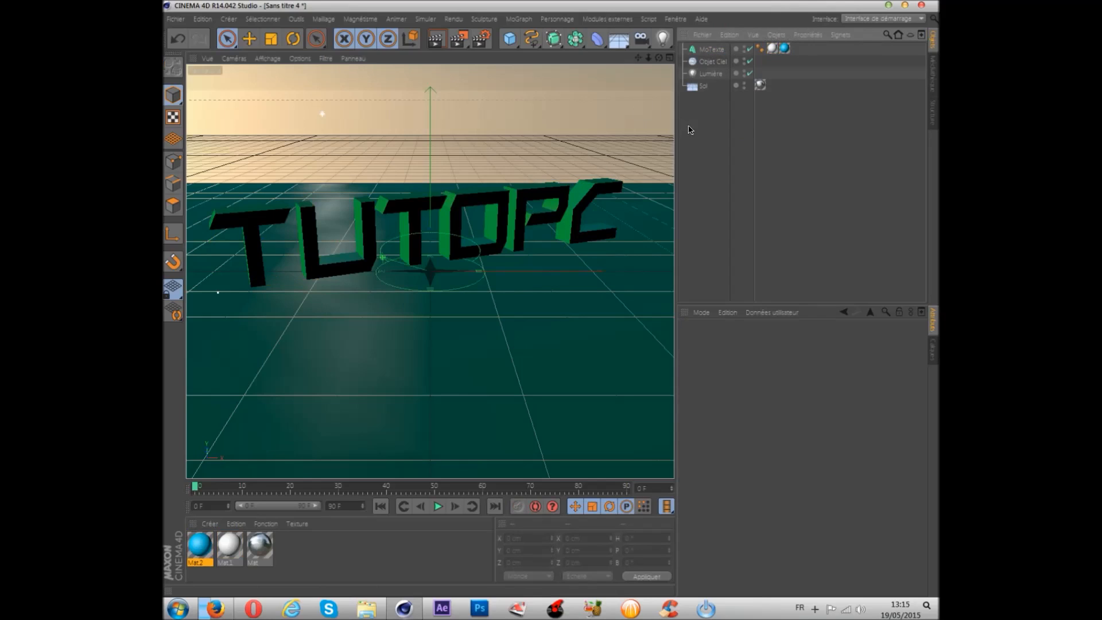
pyautogui.click(710, 49)
pyautogui.click(805, 341)
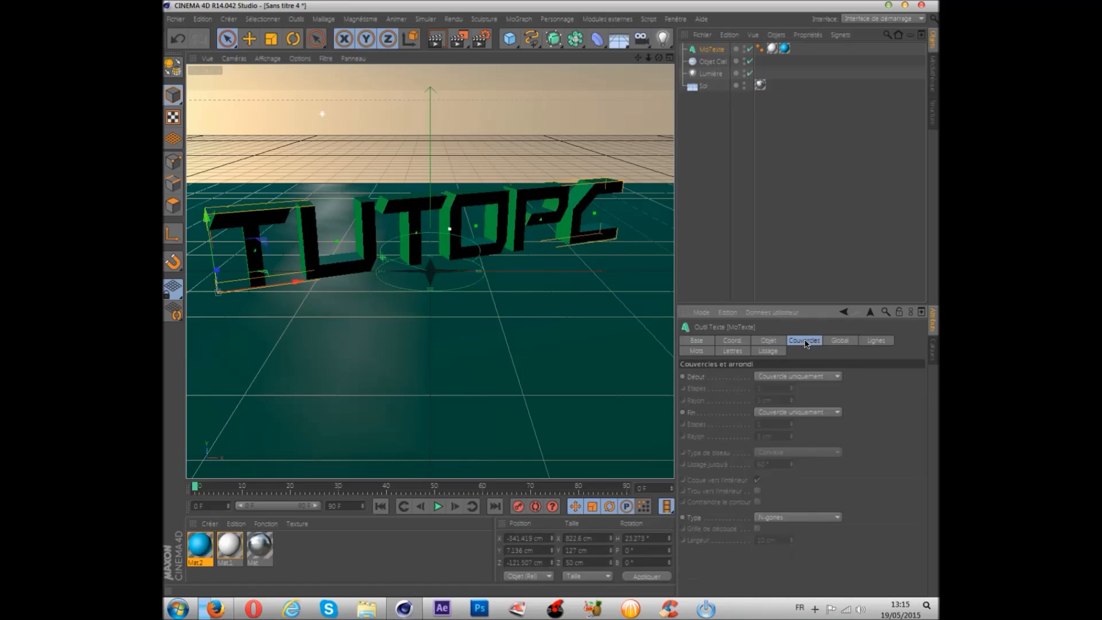
pyautogui.click(790, 377)
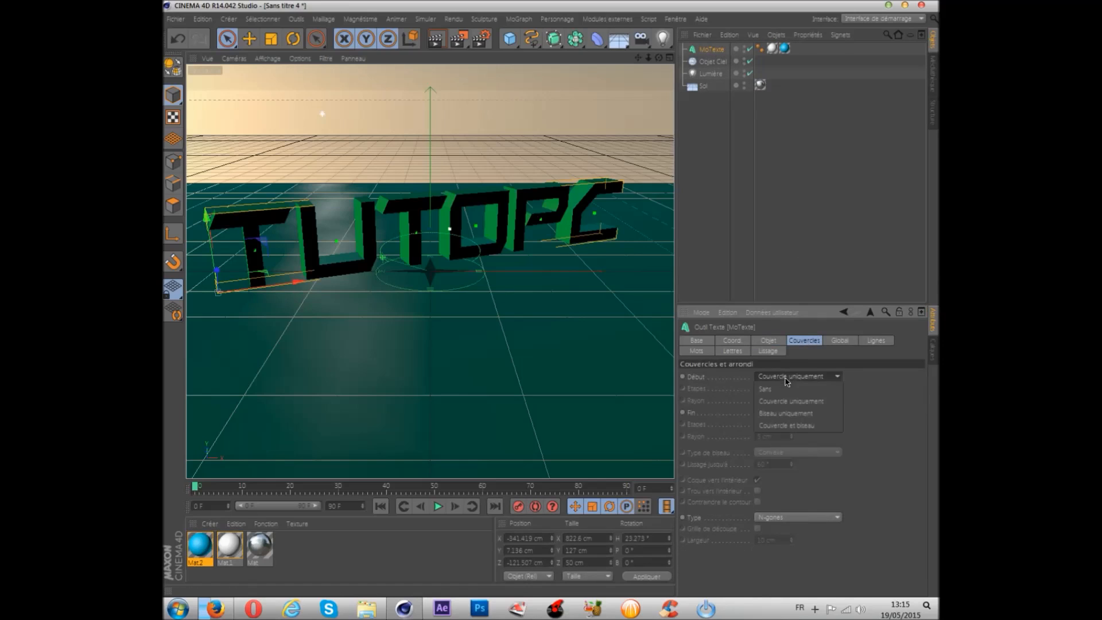
pyautogui.click(790, 429)
pyautogui.click(787, 412)
pyautogui.click(783, 458)
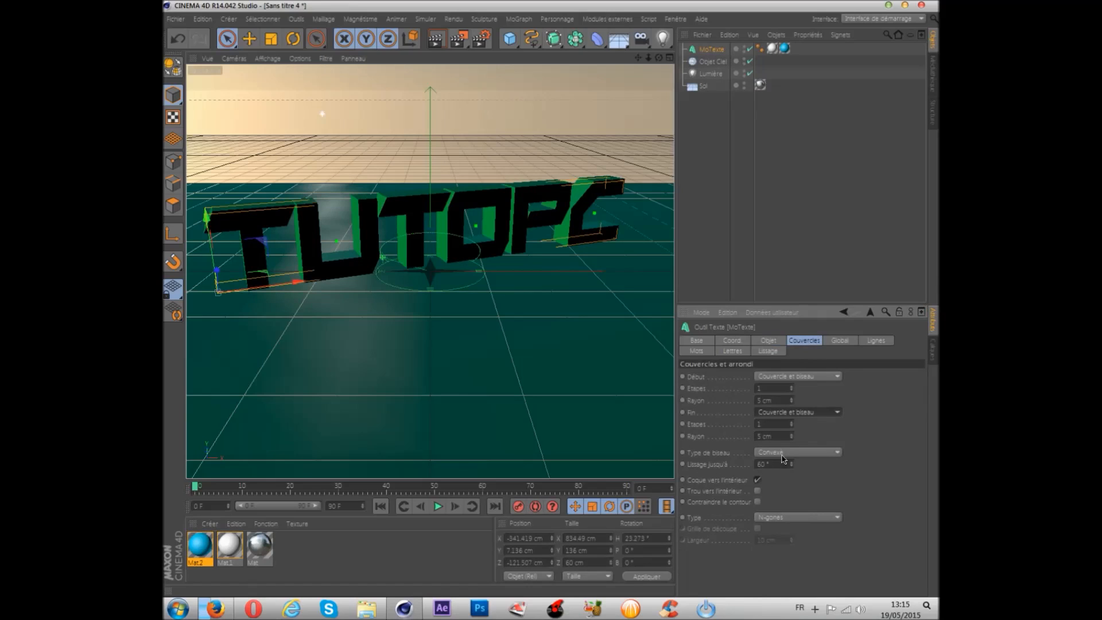
# Restrict the blue material's texture tag on the MoTexte object to the selection C1
pyautogui.click(771, 341)
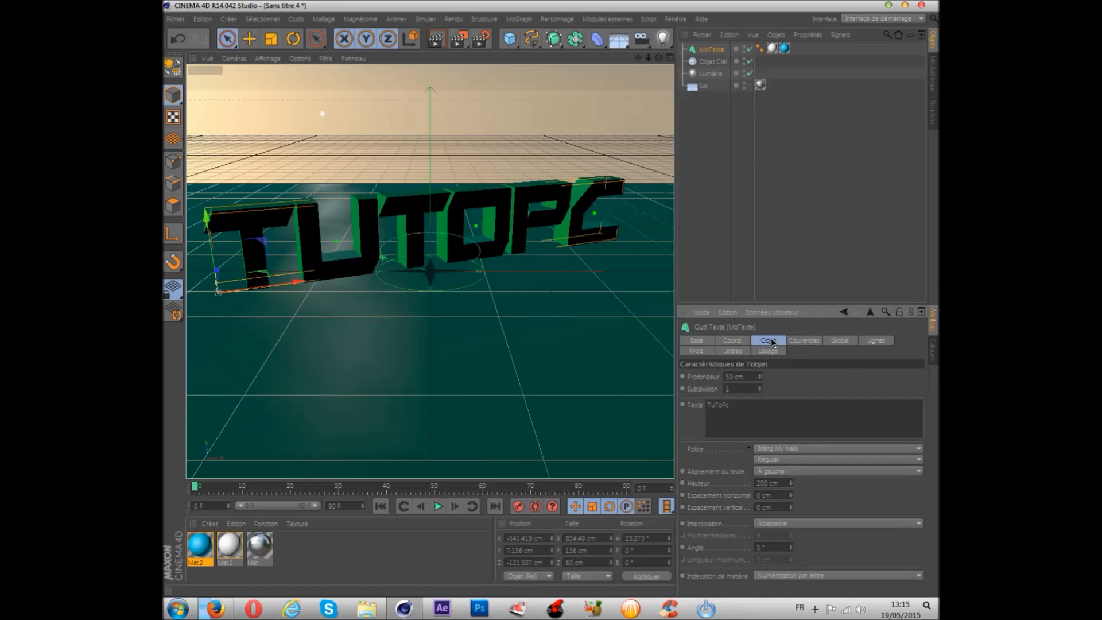
pyautogui.click(784, 50)
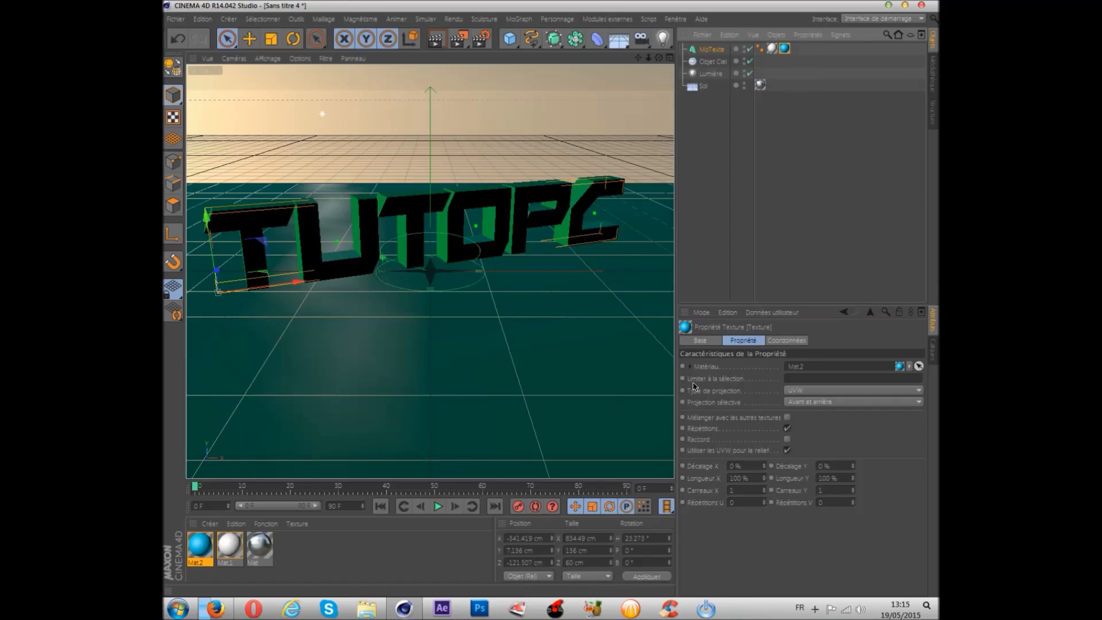
pyautogui.click(804, 379)
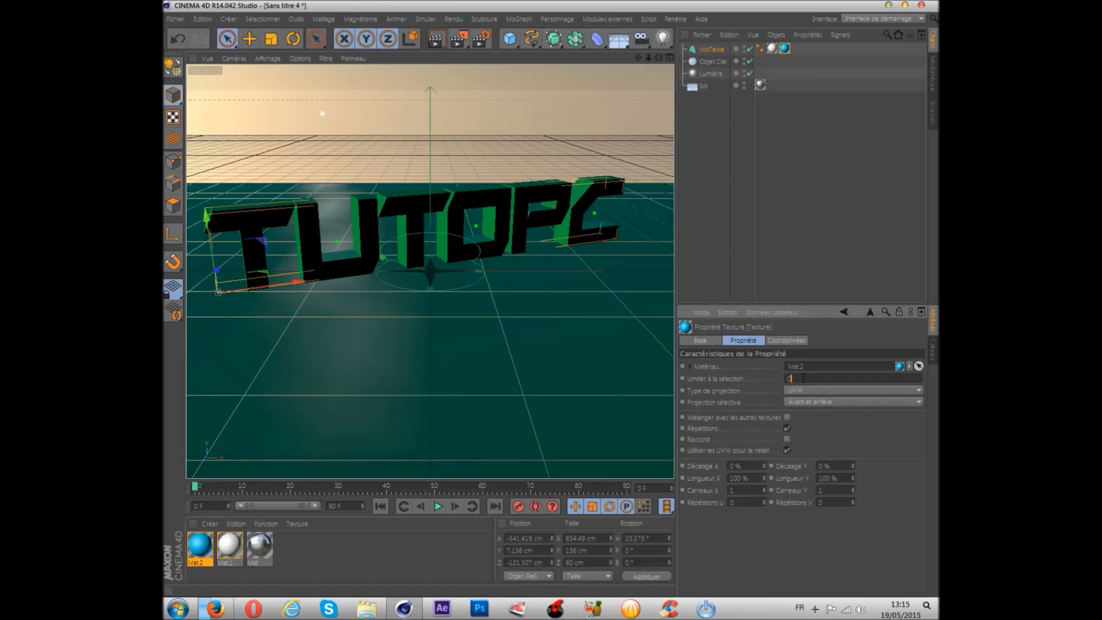
pyautogui.write('C1')
pyautogui.press('Return')
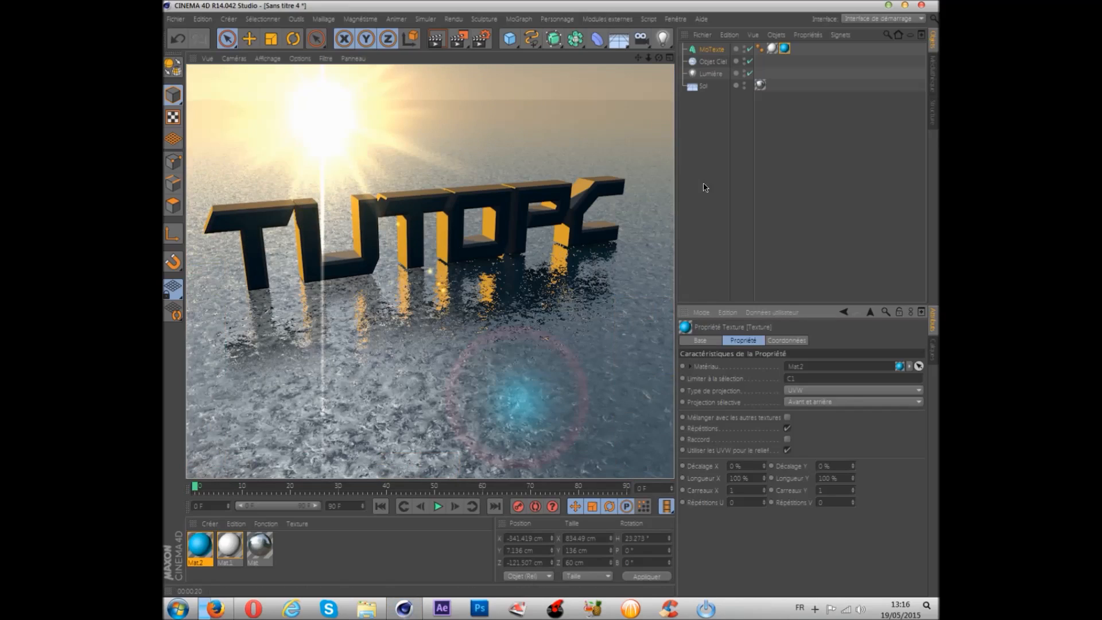
# Reorder the MoTexte texture tags so the blue material precedes the white one, and render the view
pyautogui.click(711, 50)
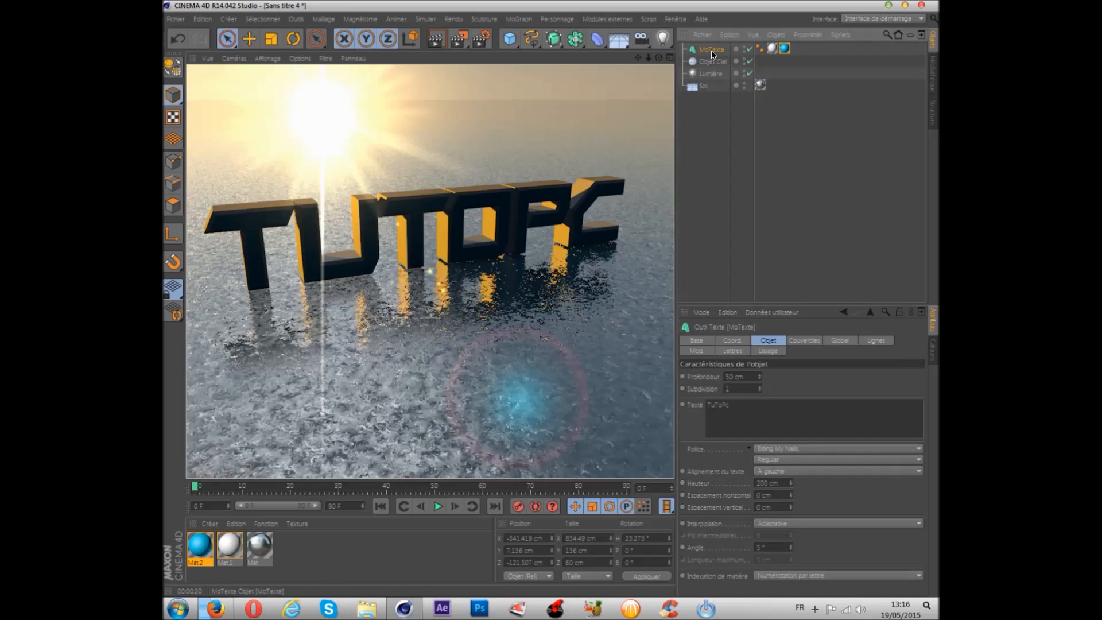
pyautogui.moveTo(771, 51); pyautogui.dragTo(771, 50)
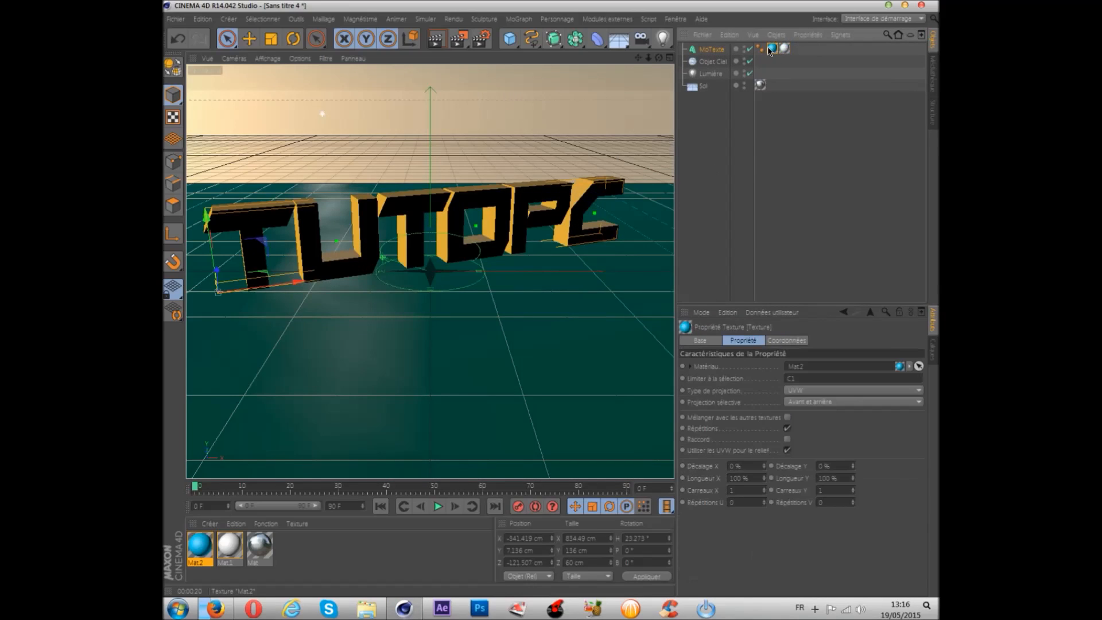
pyautogui.click(784, 50)
pyautogui.click(771, 49)
pyautogui.click(436, 38)
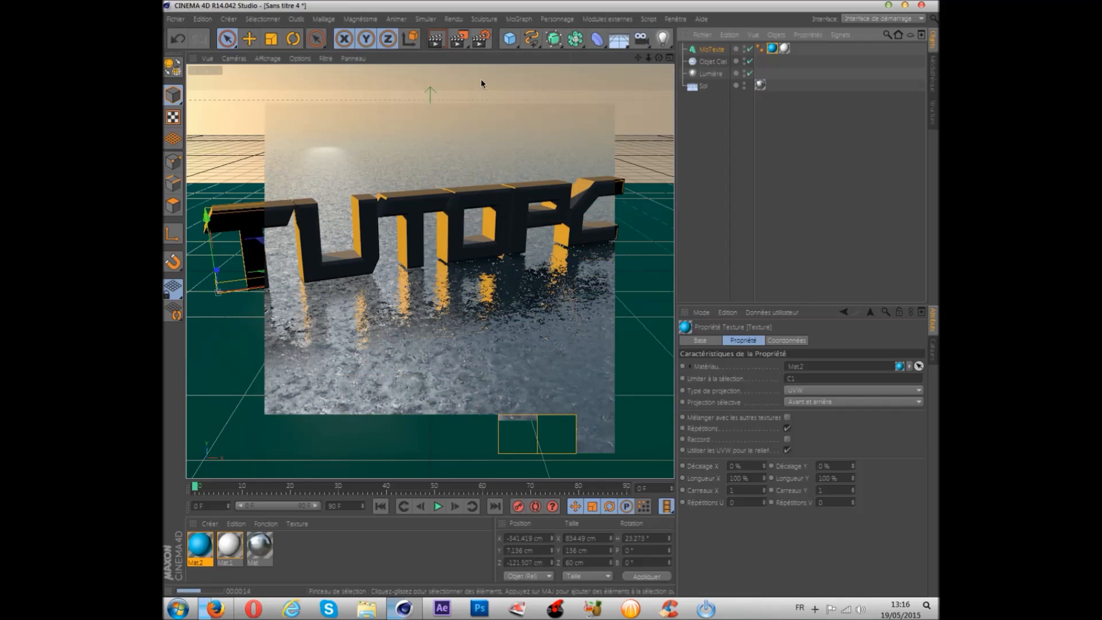
# Set the render output to the 1920 x 1200 screen preset and open the render's save settings
pyautogui.click(481, 40)
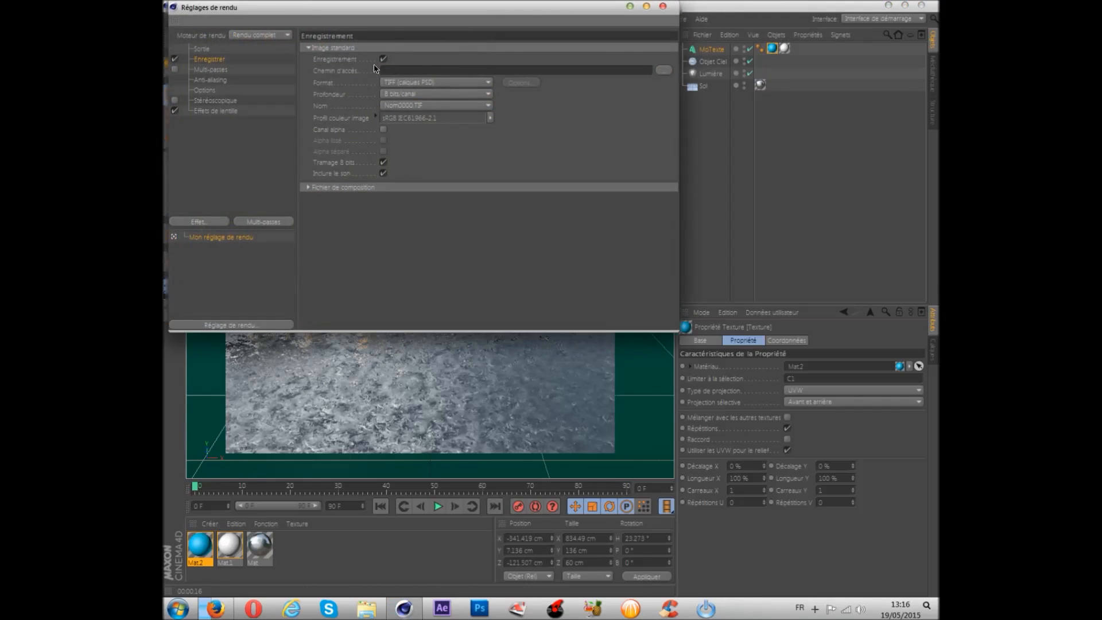
pyautogui.click(212, 48)
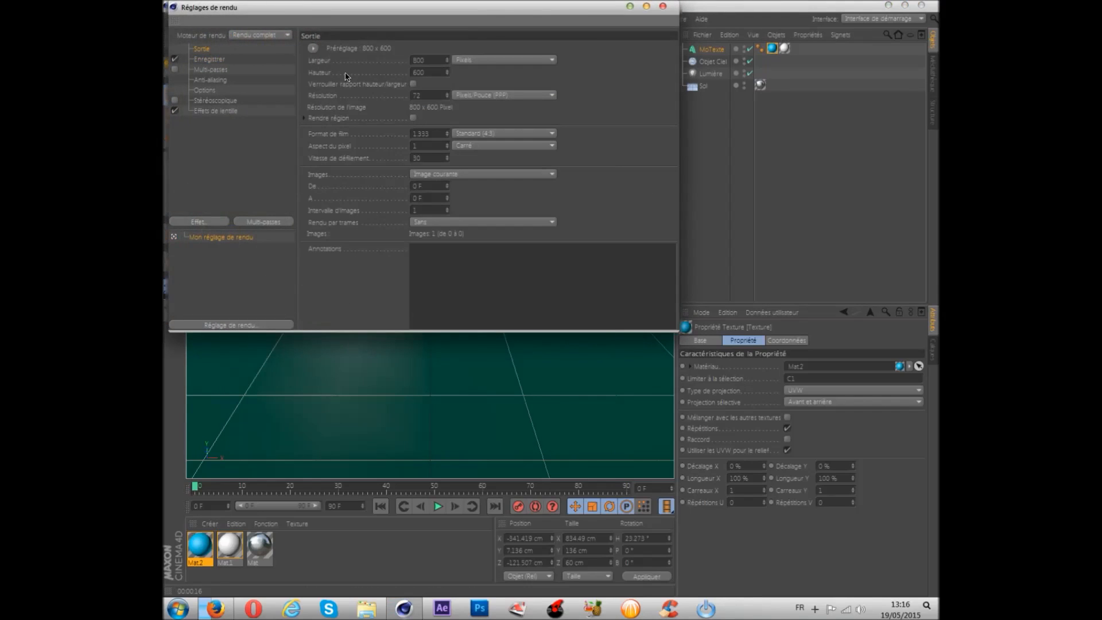
pyautogui.click(311, 49)
pyautogui.moveTo(327, 61)
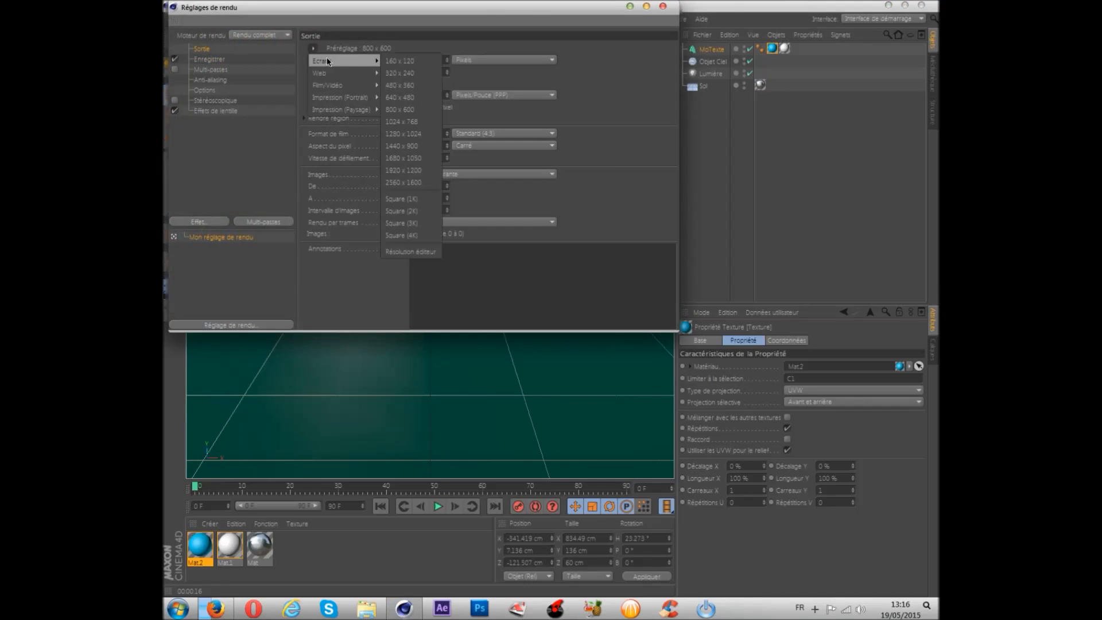
pyautogui.click(394, 170)
pyautogui.click(213, 61)
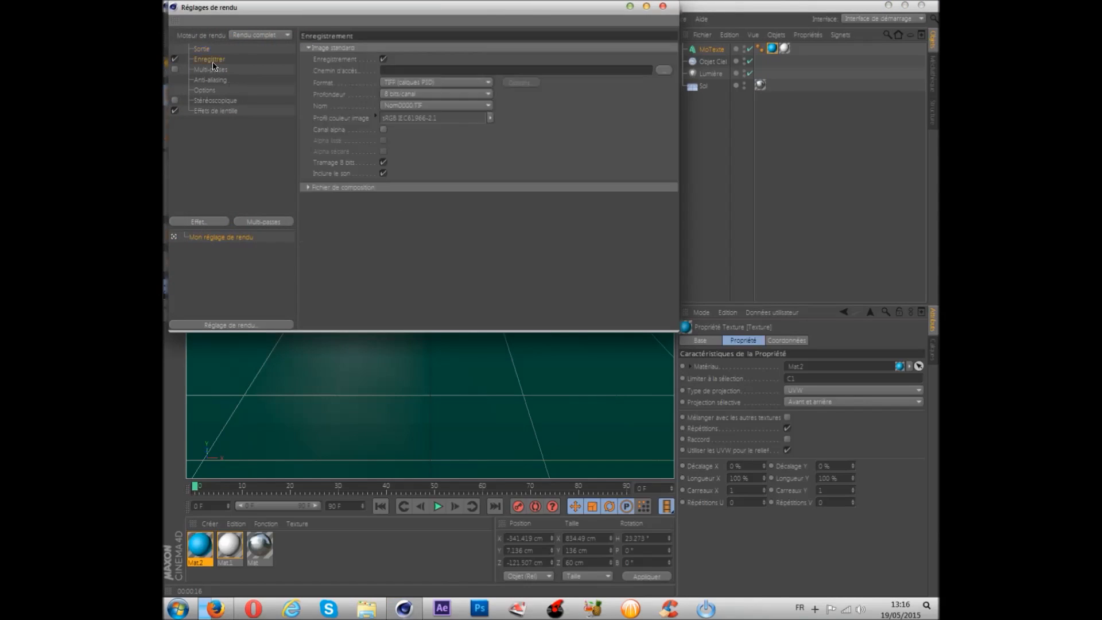
# Set the render's save path to a desktop file named "tutoriel" and choose JPEG as the image format
pyautogui.click(663, 70)
pyautogui.click(213, 91)
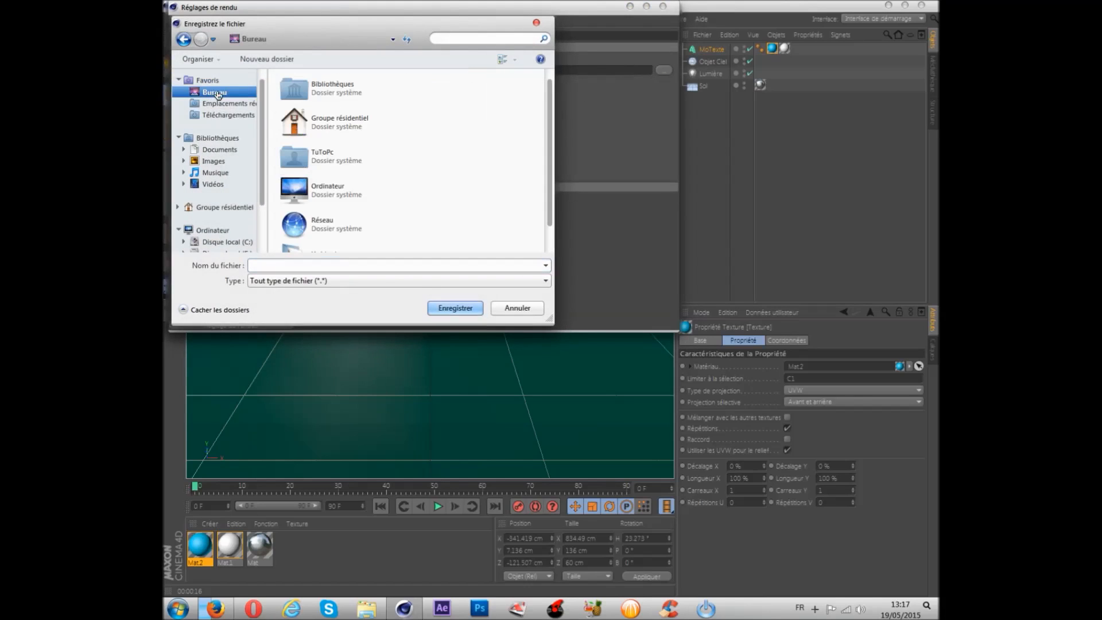
pyautogui.scroll(-2, 549, 130)
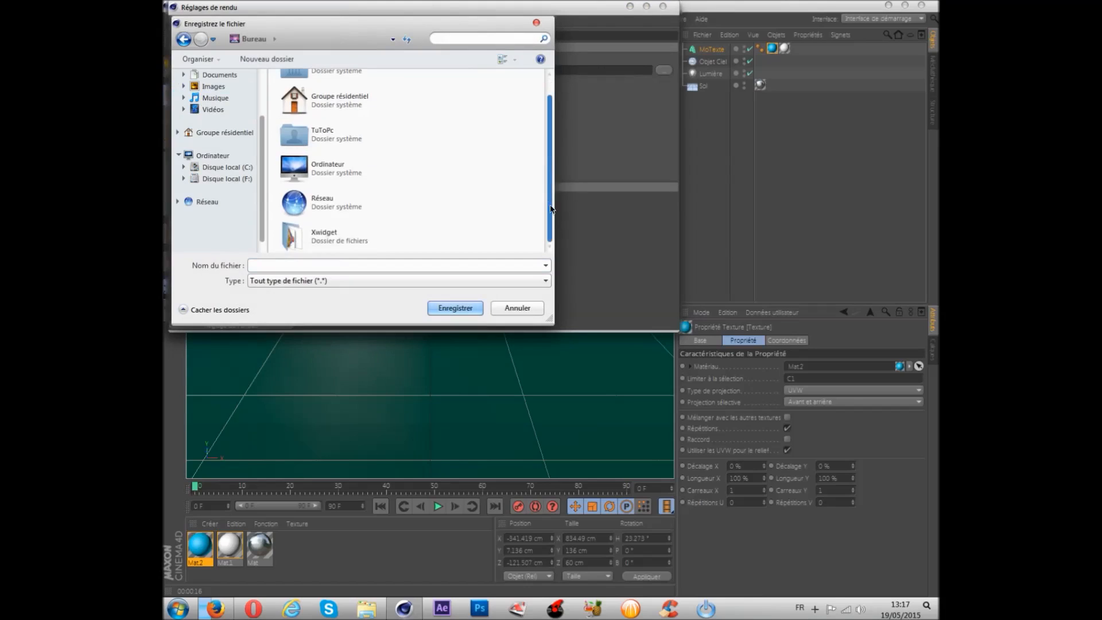
pyautogui.click(388, 268)
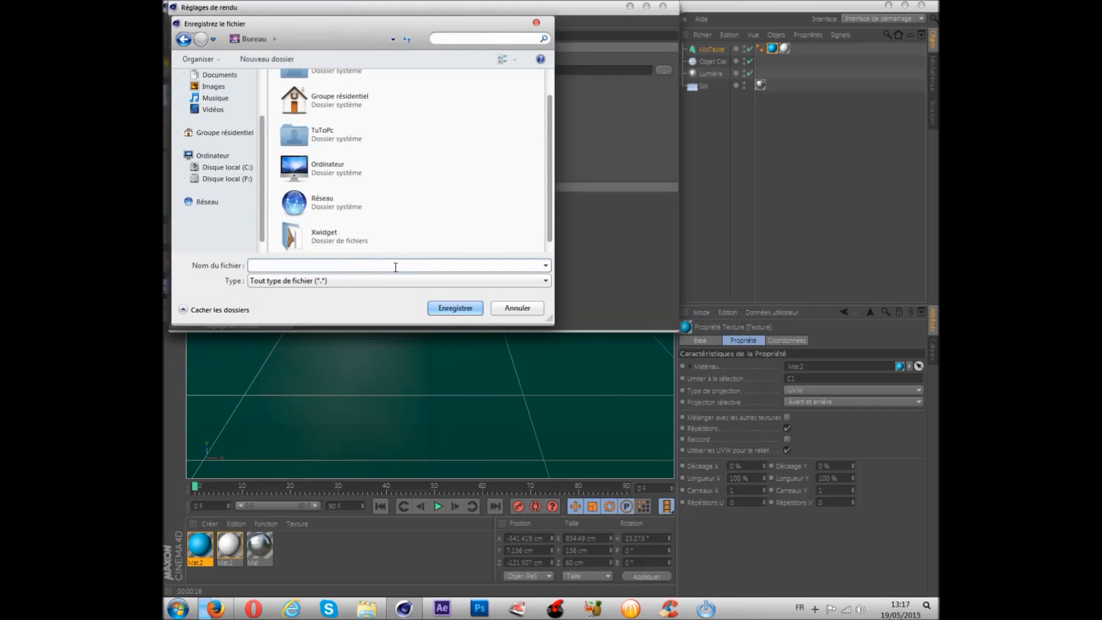
pyautogui.write('tutoriel')
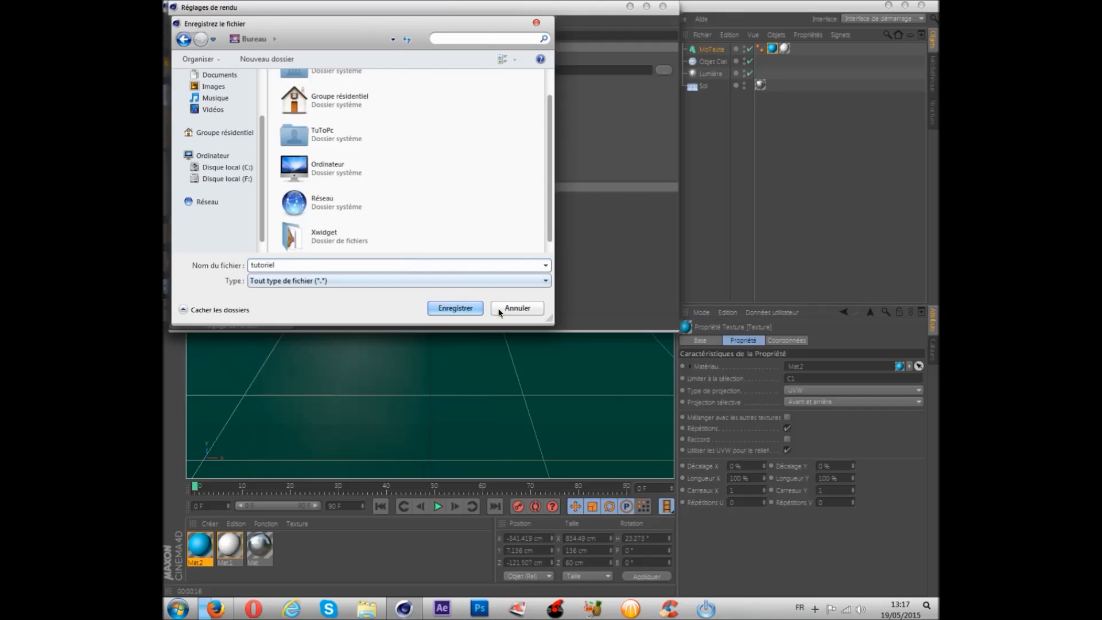
pyautogui.click(458, 309)
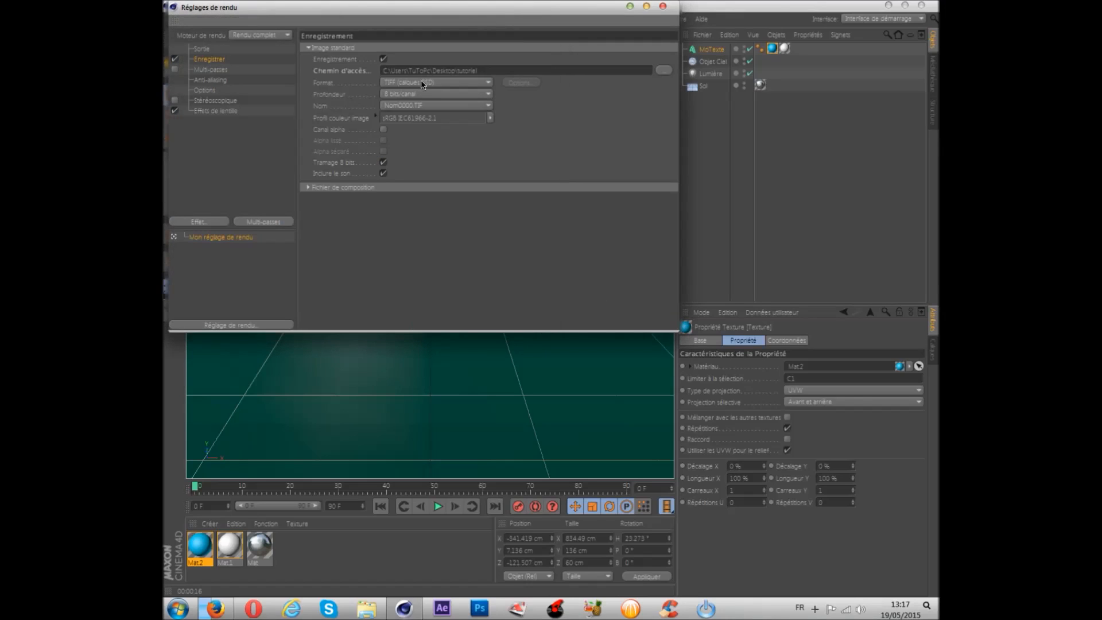
pyautogui.click(384, 83)
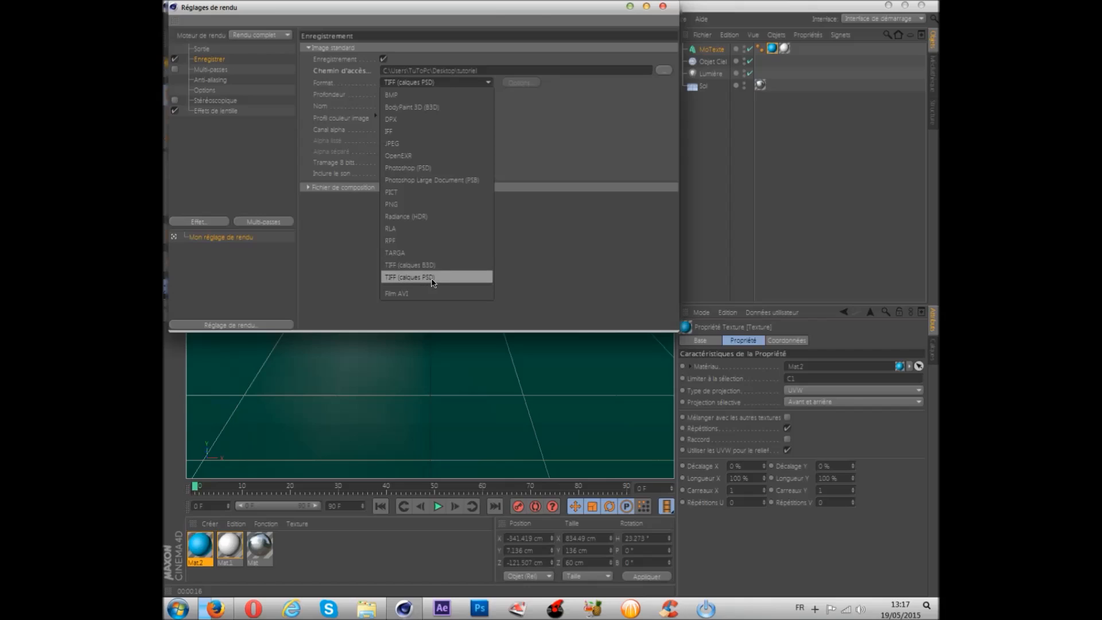
pyautogui.click(398, 145)
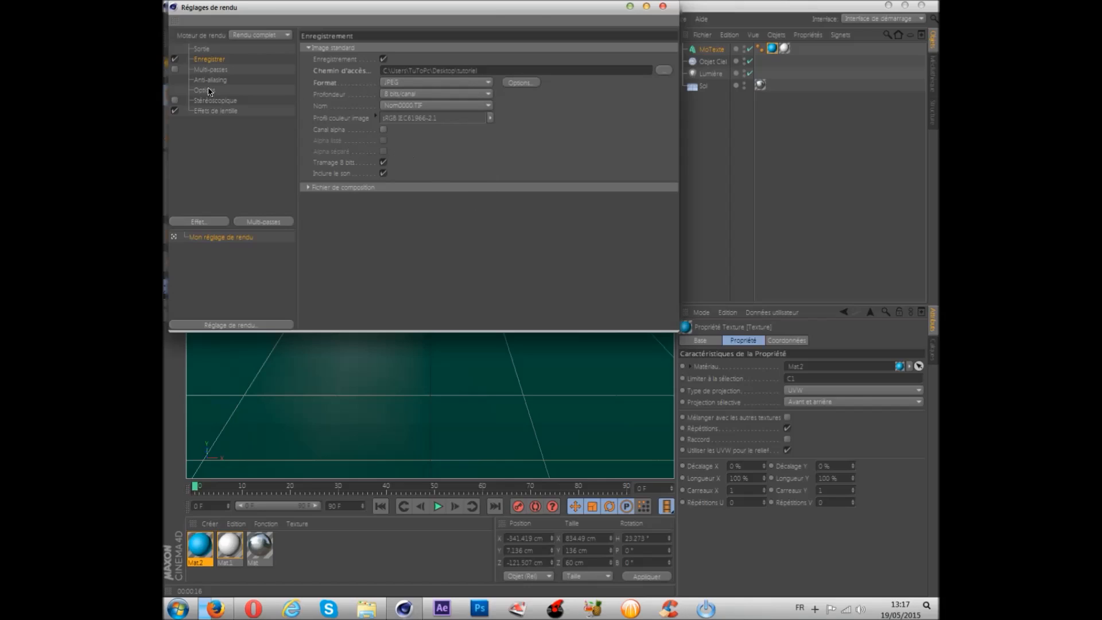
# Set anti-aliasing to "Au mieux" with a maximum level of 2x2, and close the render settings
pyautogui.click(212, 70)
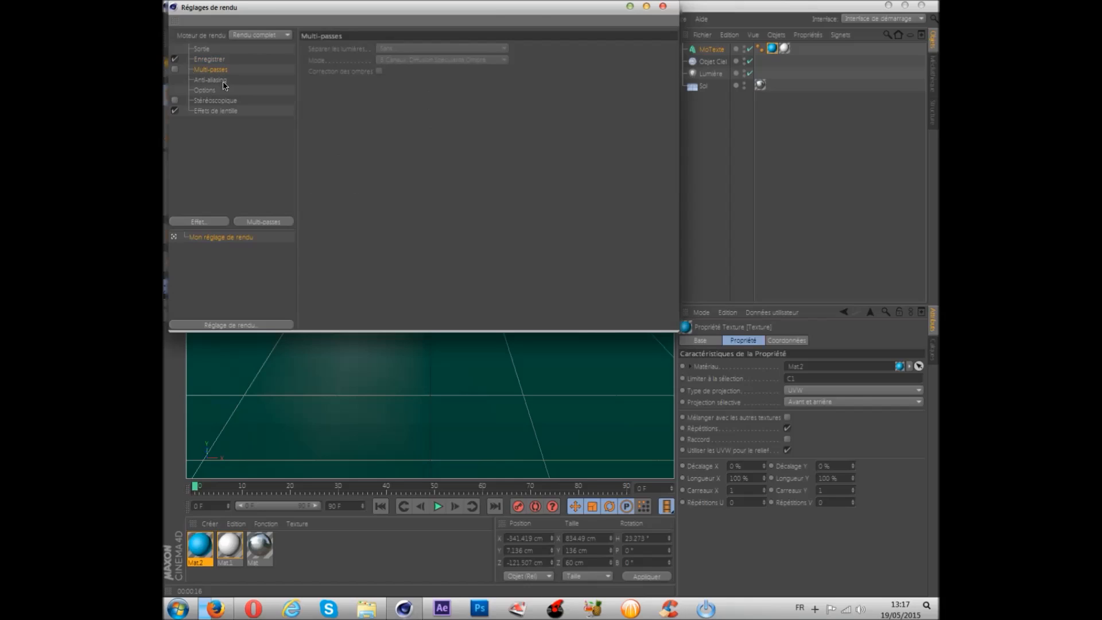
pyautogui.click(223, 81)
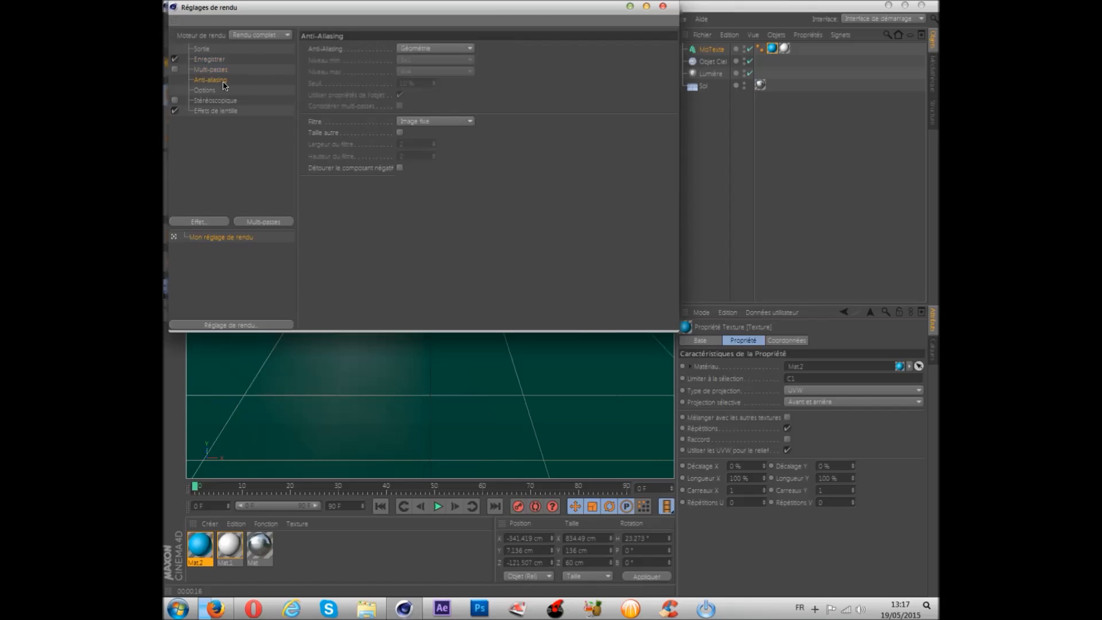
pyautogui.click(413, 48)
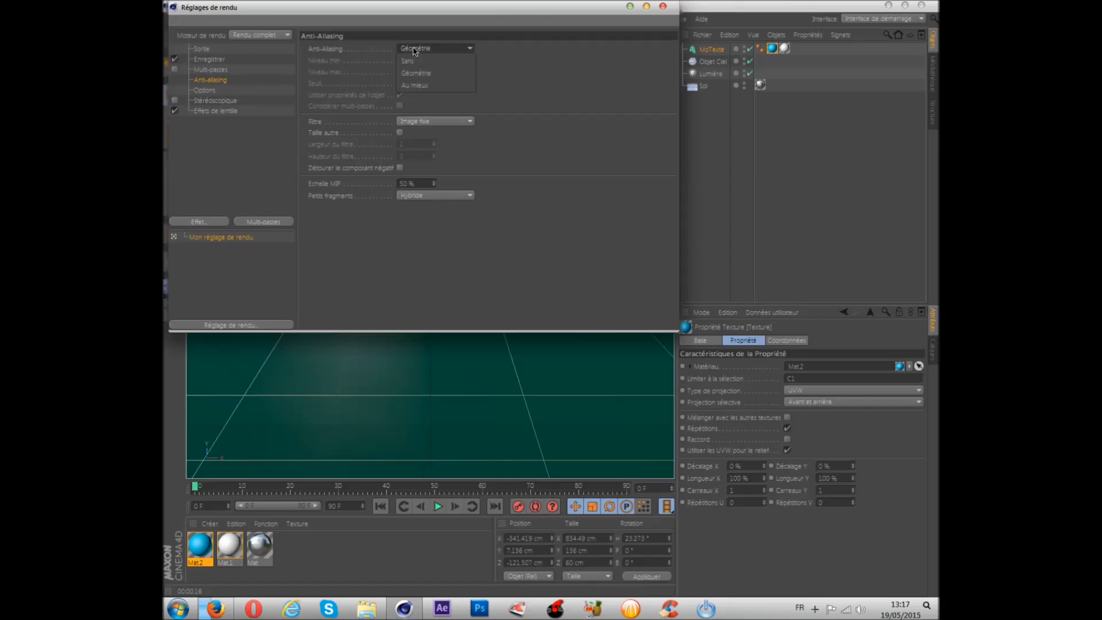
pyautogui.click(419, 85)
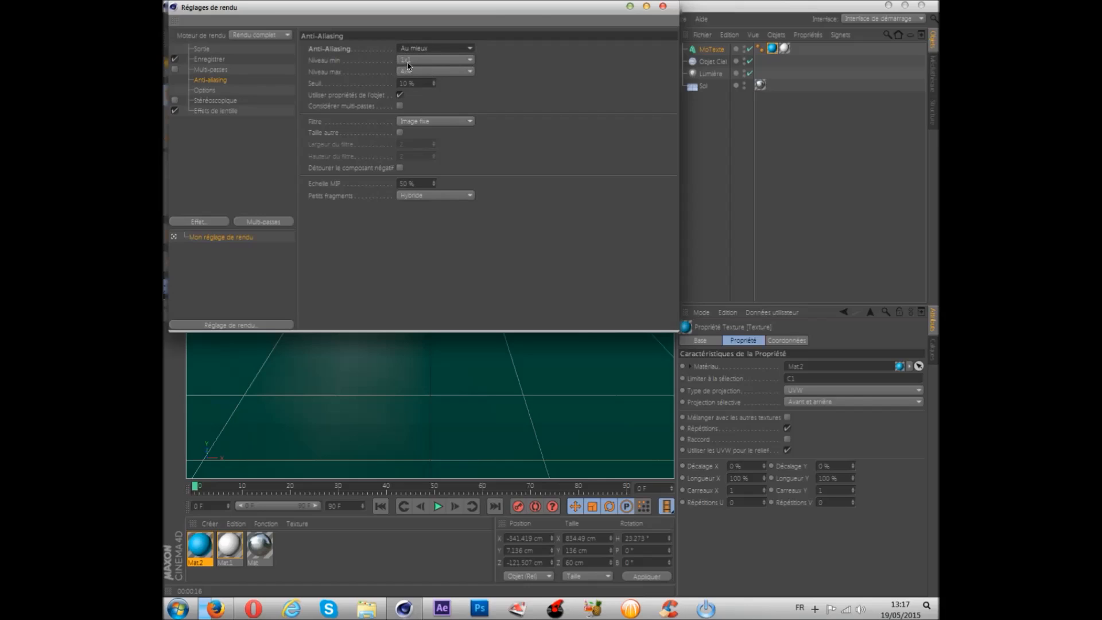
pyautogui.click(414, 73)
pyautogui.click(415, 91)
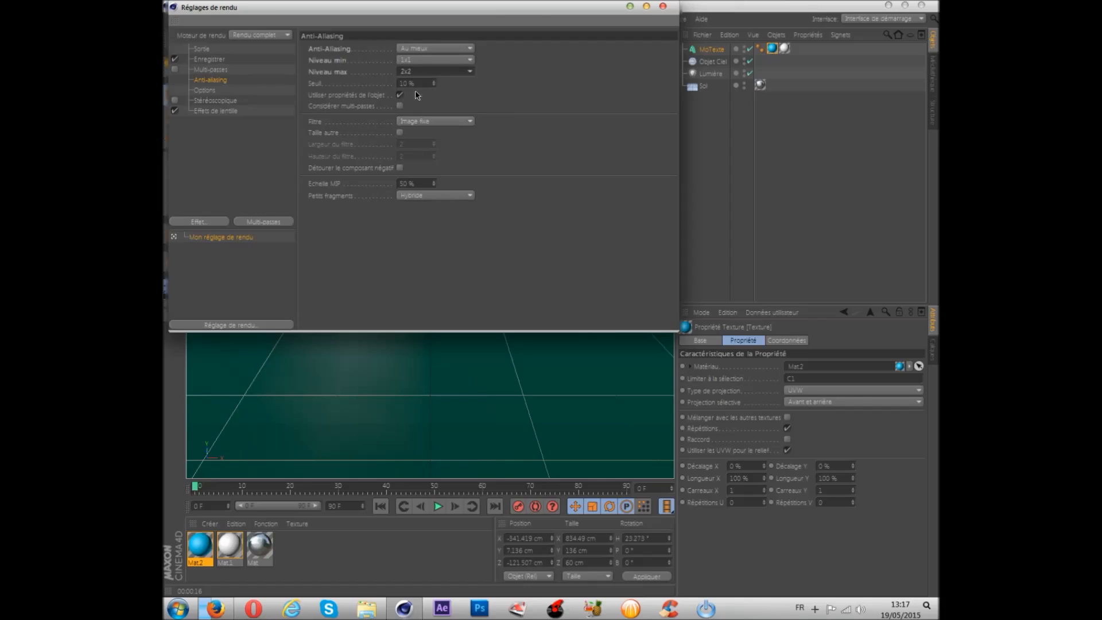
pyautogui.click(226, 92)
pyautogui.click(228, 101)
pyautogui.click(228, 112)
pyautogui.click(663, 6)
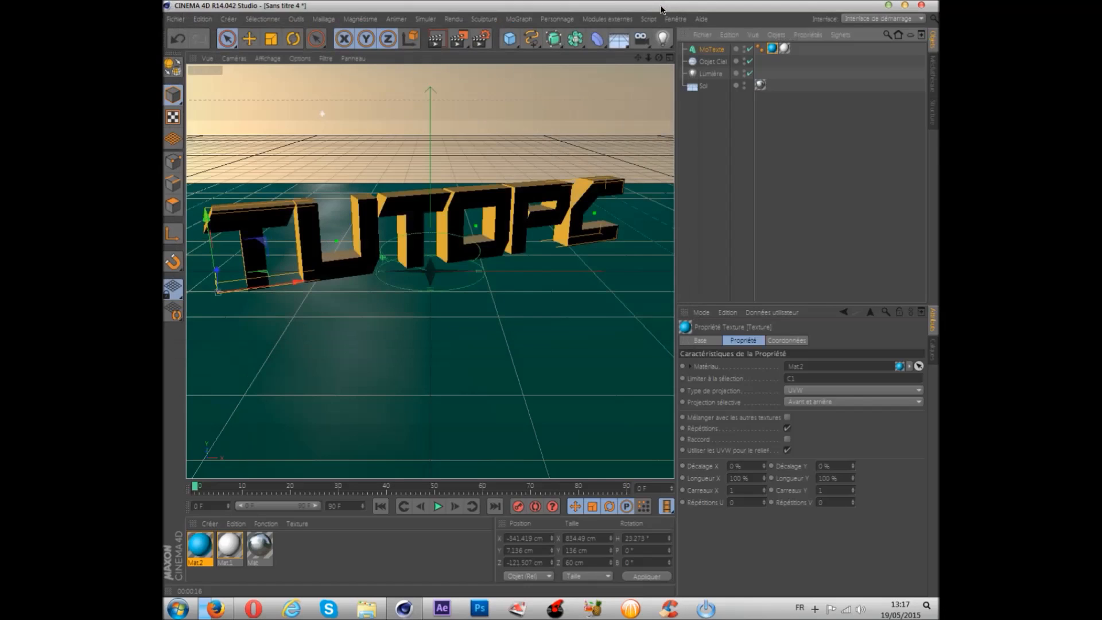
# Render the view and start the final render in the picture viewer, minimising both windows while it runs
pyautogui.click(437, 38)
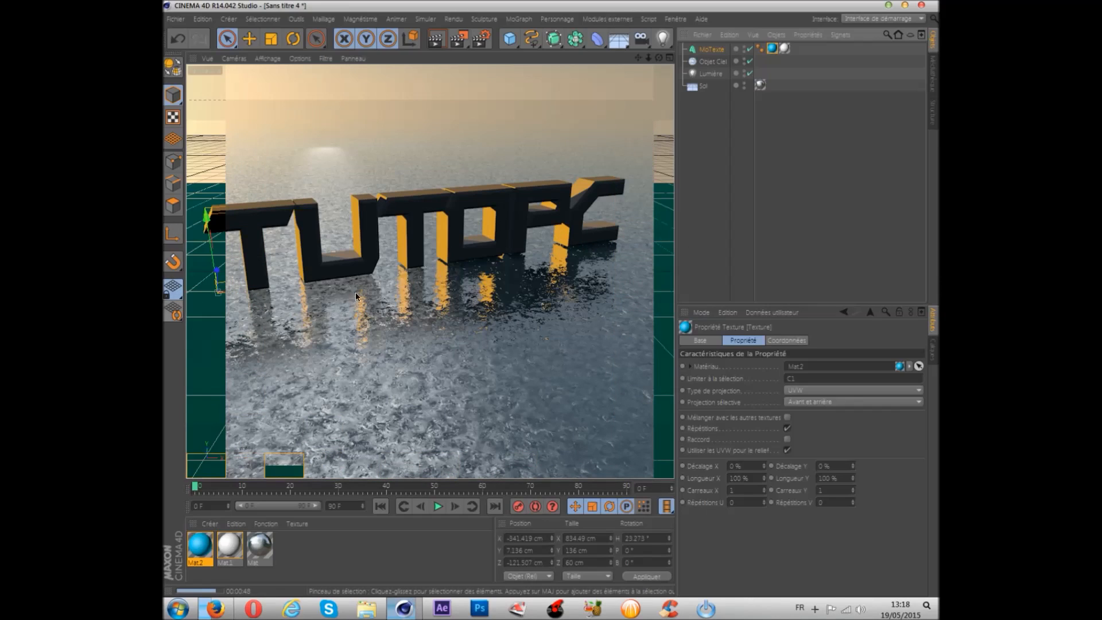
pyautogui.click(459, 41)
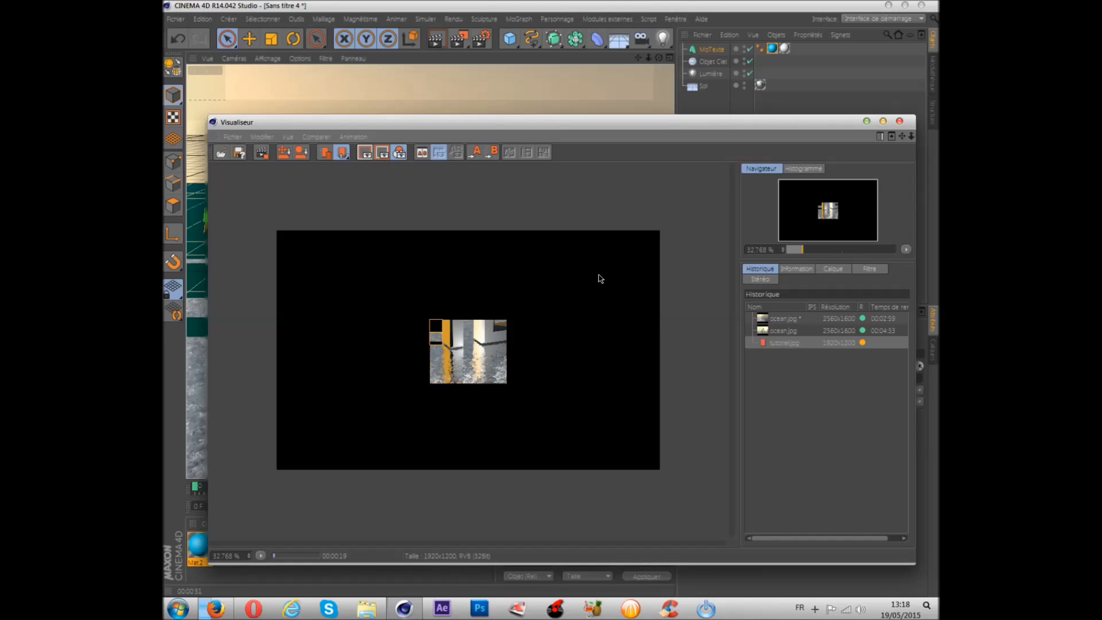
pyautogui.click(866, 120)
pyautogui.click(888, 6)
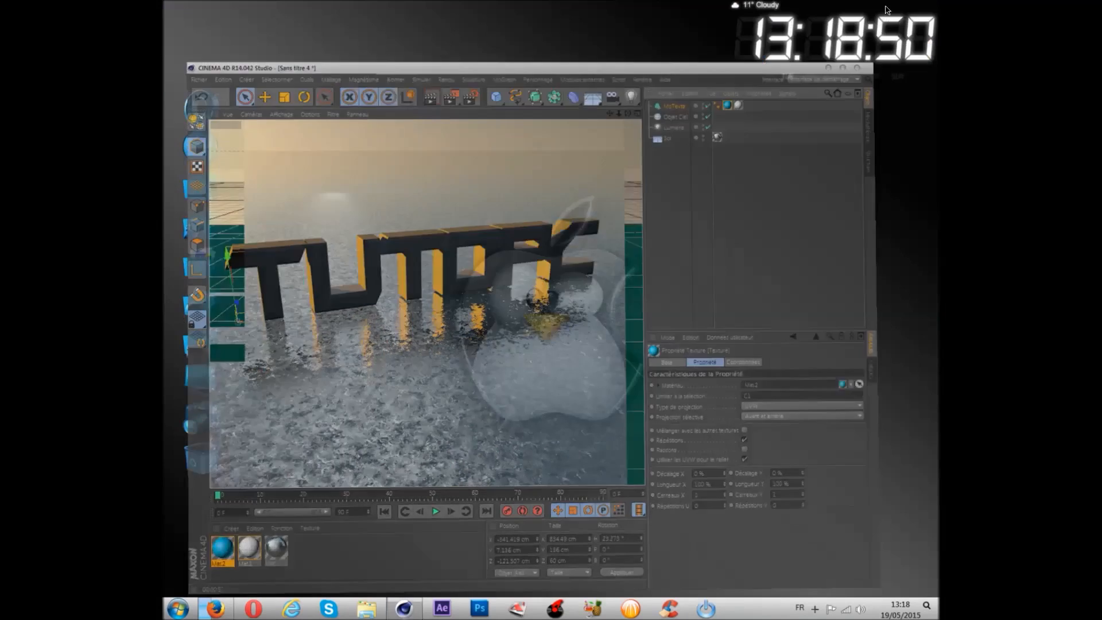